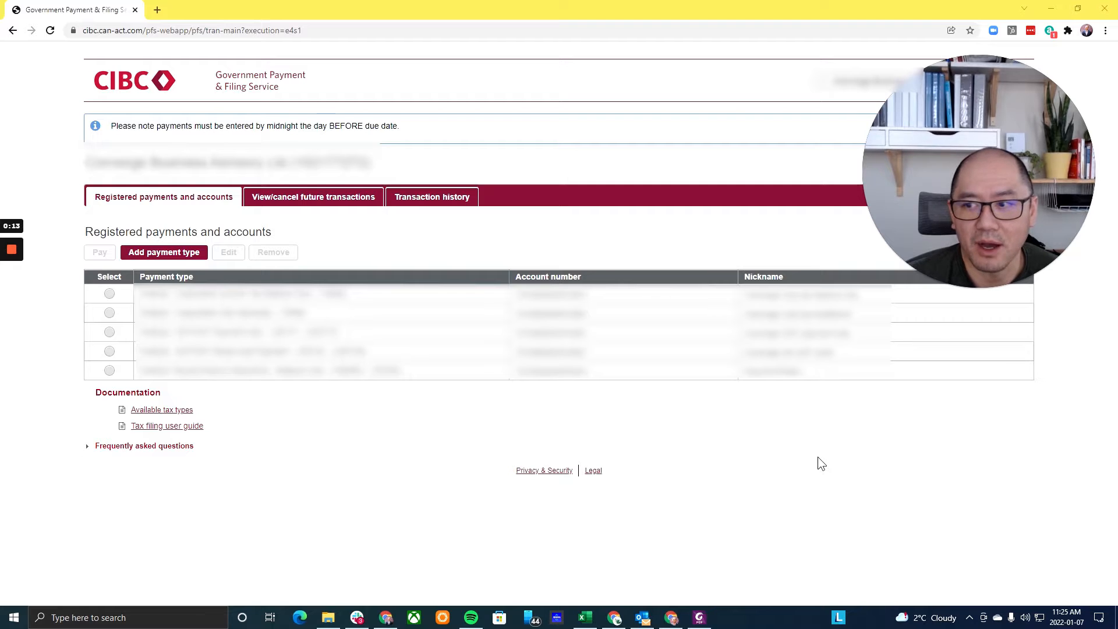
# Start a payment for the registered federal corporation tax instalment type, the second entry in the list.
pyautogui.click(108, 313)
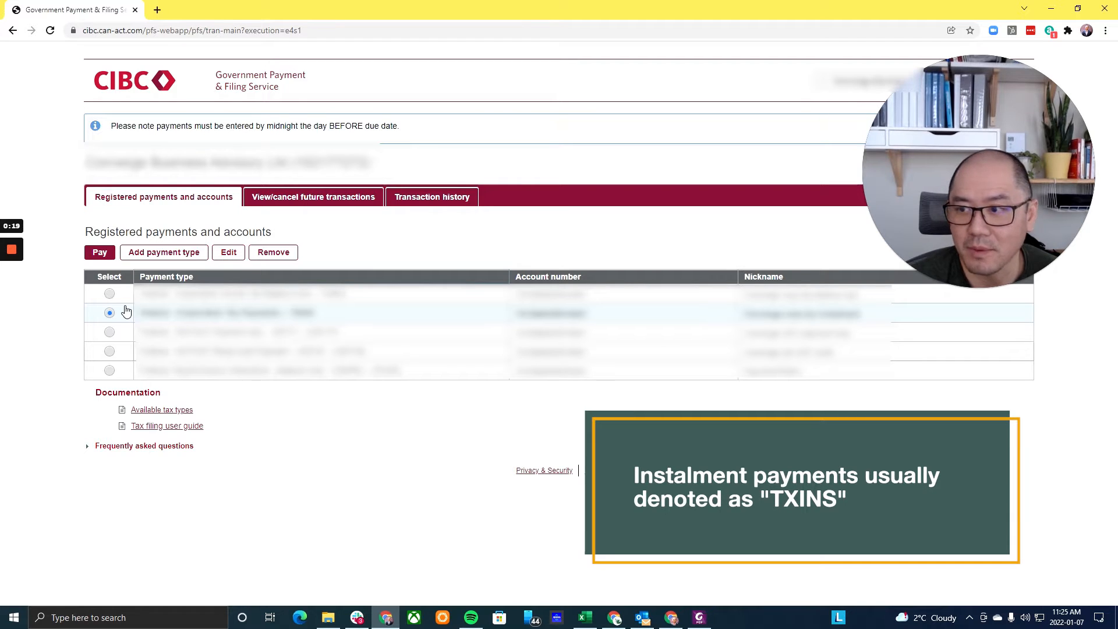
pyautogui.click(100, 252)
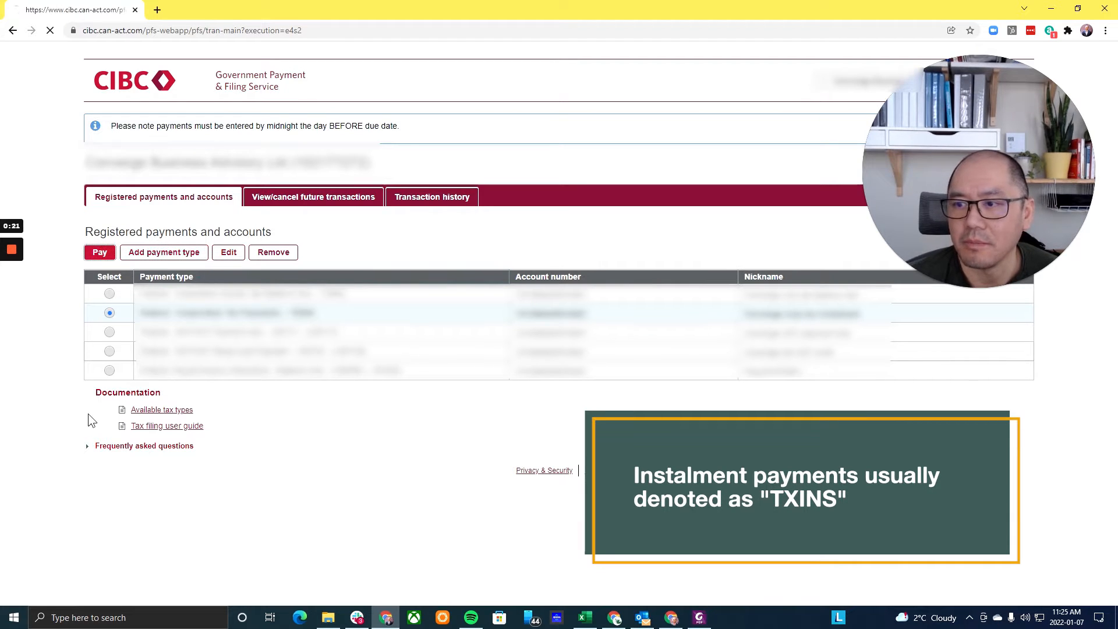
# Consult the Federal Tax Instalments schedule in the PDF and choose the company bank account to pay from.
pyautogui.click(699, 617)
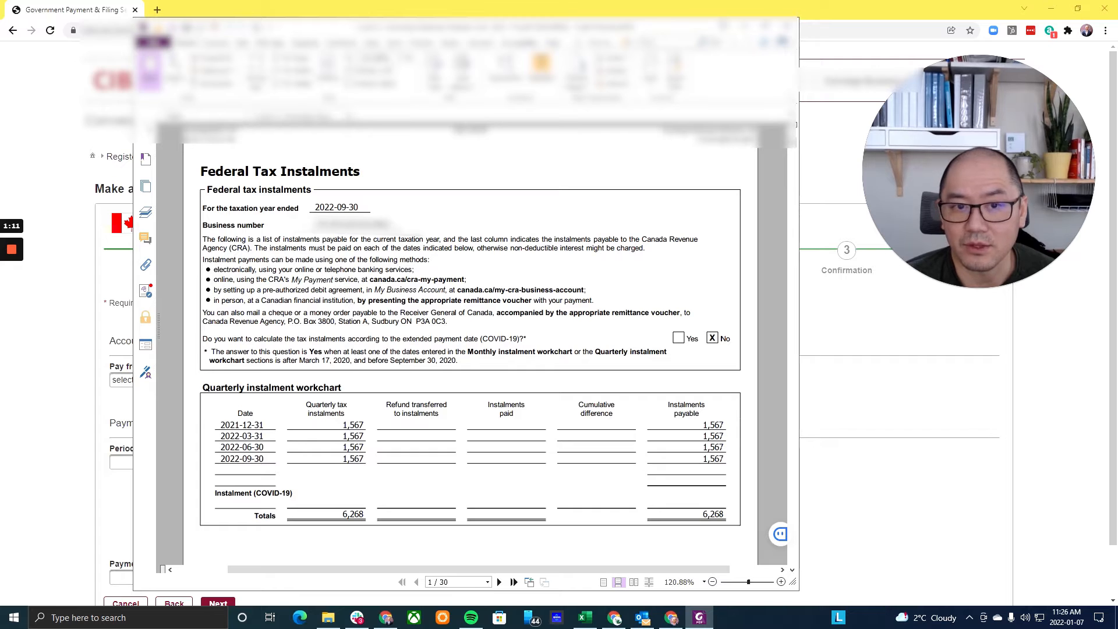
pyautogui.click(853, 466)
pyautogui.click(260, 378)
pyautogui.click(222, 414)
# Set the period ending of the corporation tax payment to 2022 Sep 30.
pyautogui.scroll(-1, 274, 421)
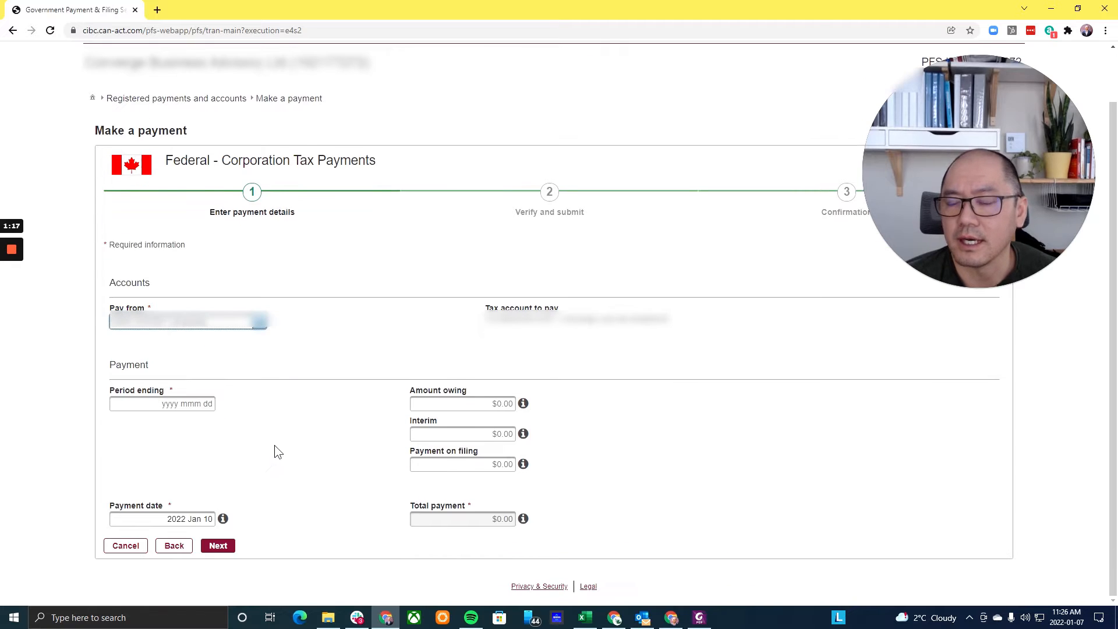
pyautogui.click(175, 403)
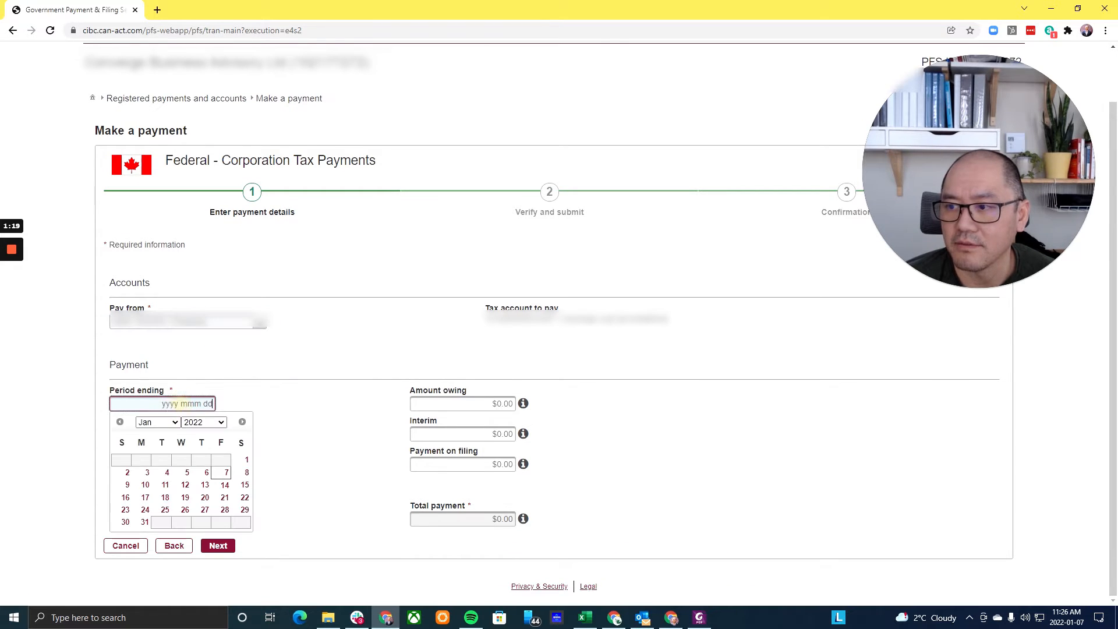
pyautogui.click(165, 422)
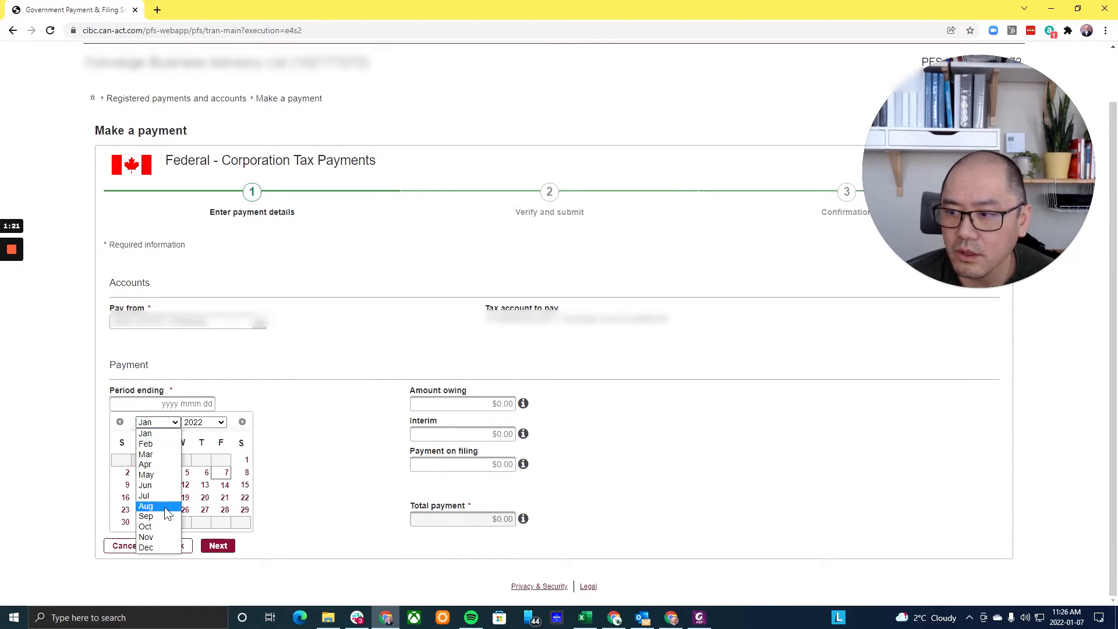
pyautogui.click(146, 516)
pyautogui.click(224, 510)
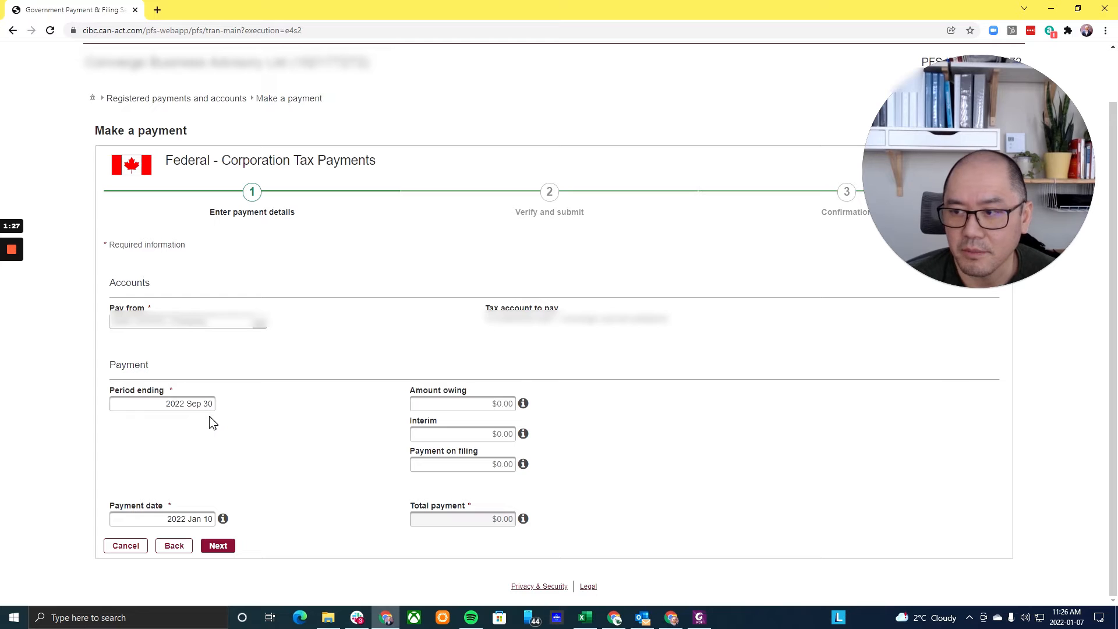
# Check the quarterly instalment amount in the PDF schedule and enter $1,567 as the Interim amount.
pyautogui.click(468, 431)
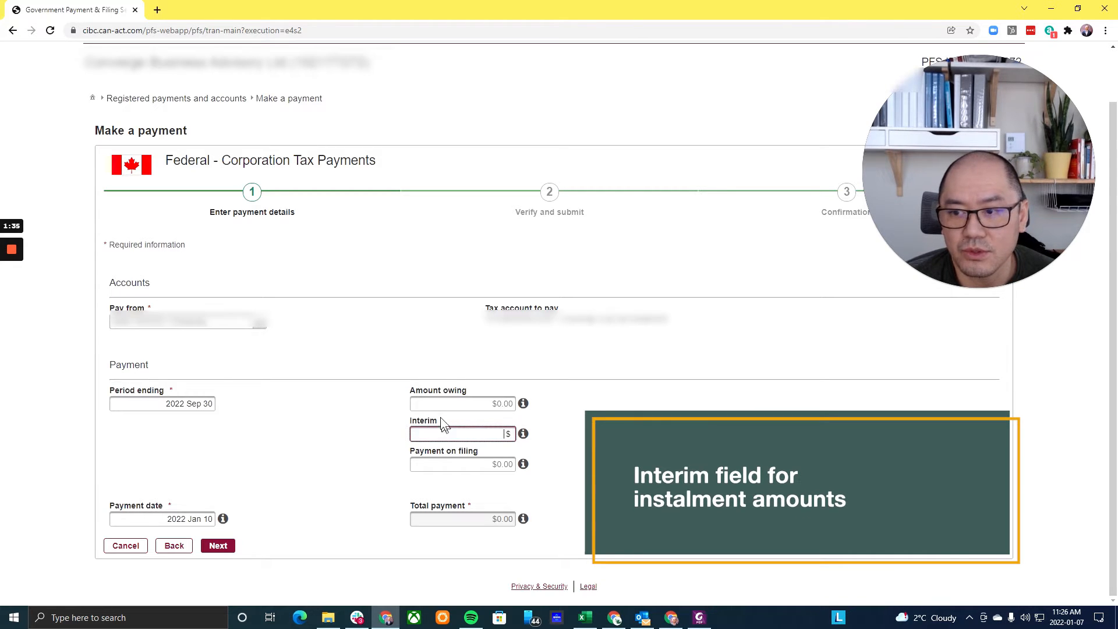
pyautogui.click(694, 619)
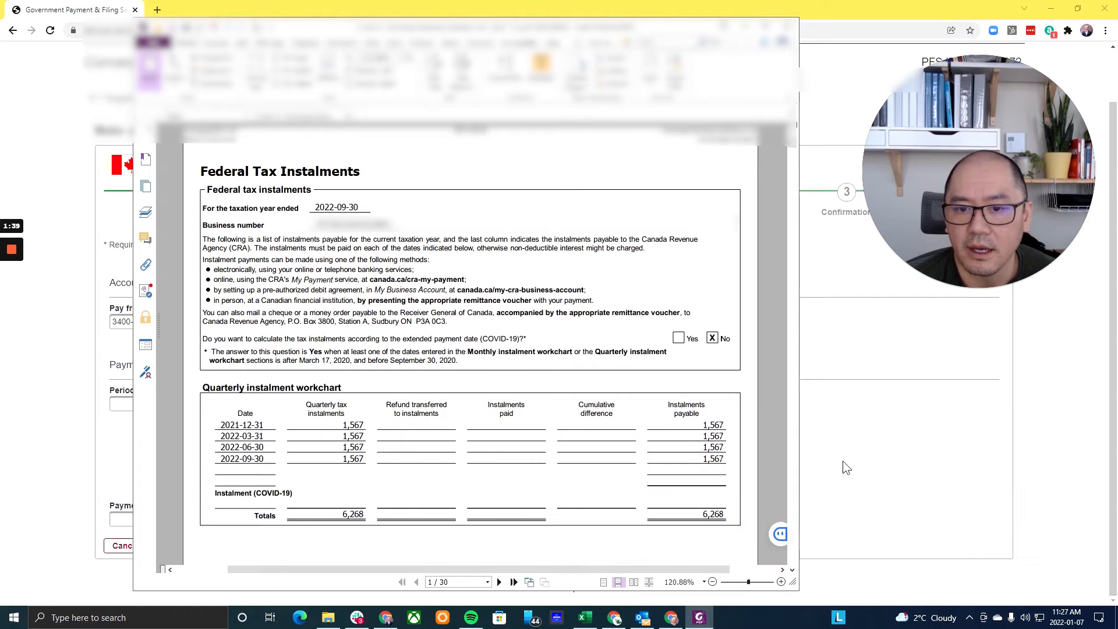
pyautogui.click(834, 458)
pyautogui.click(486, 434)
pyautogui.click(512, 433)
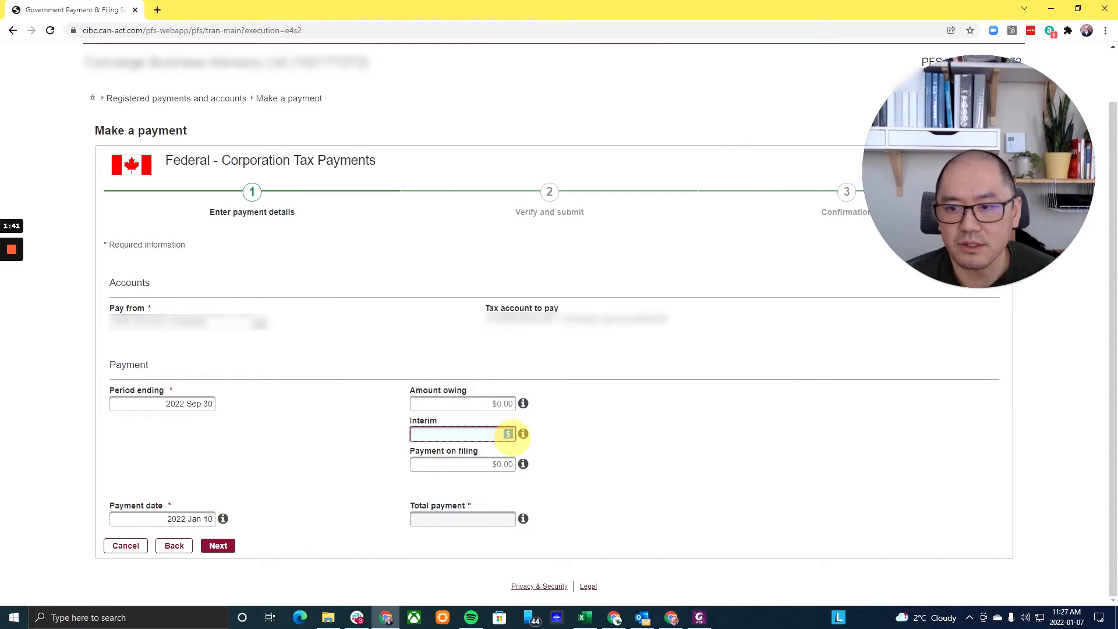
pyautogui.write('1,567')
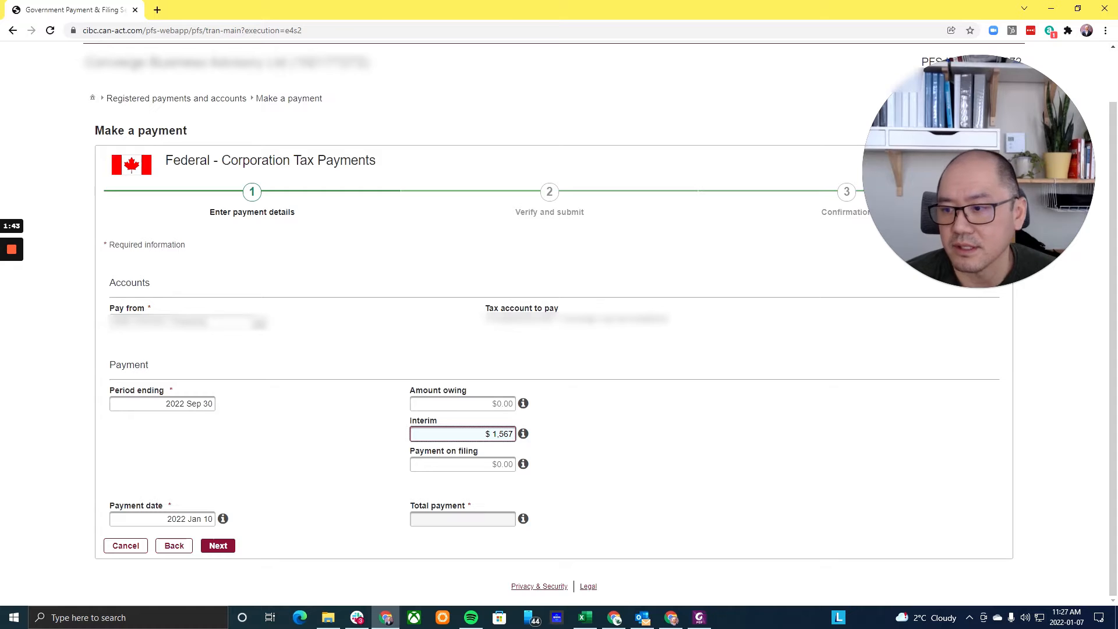
pyautogui.click(310, 473)
# Set the payment date of this instalment to 2022 Mar 28.
pyautogui.click(210, 519)
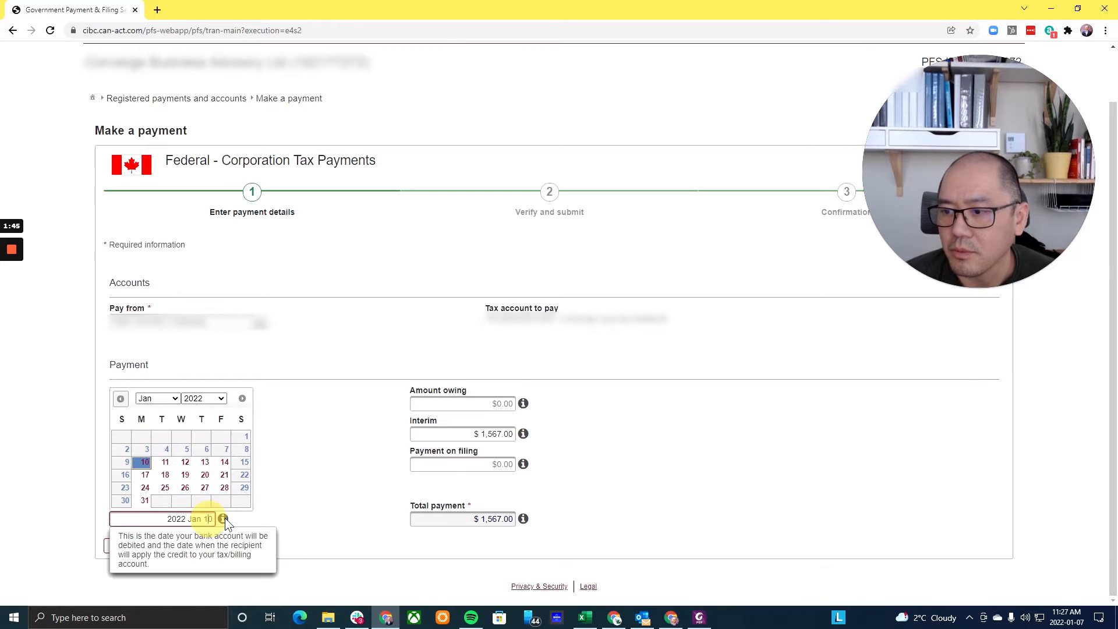
pyautogui.click(163, 398)
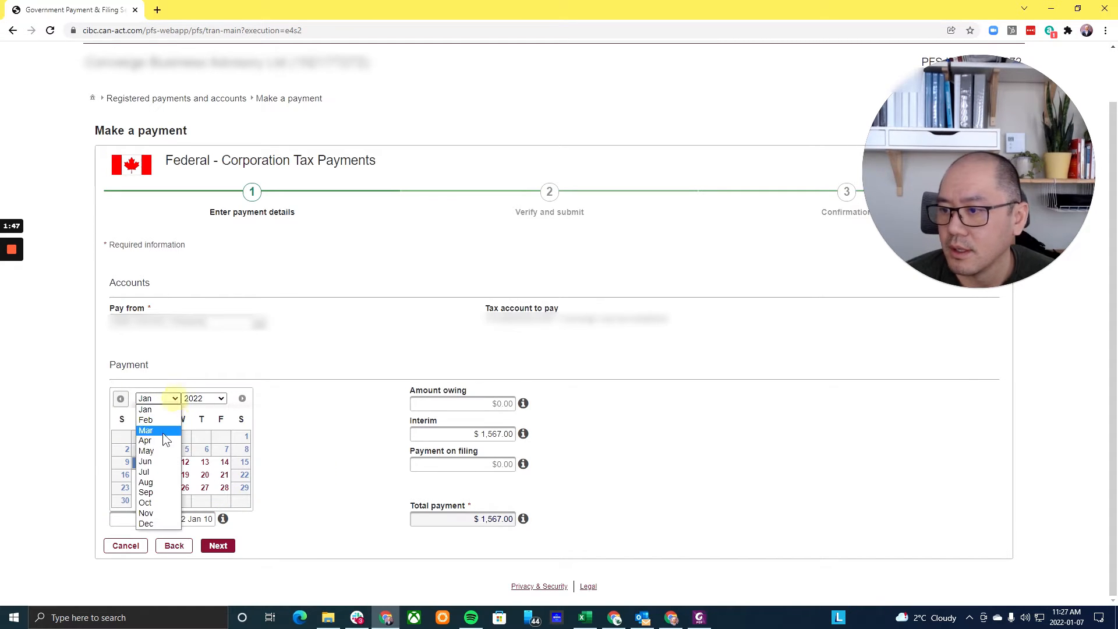
pyautogui.click(160, 430)
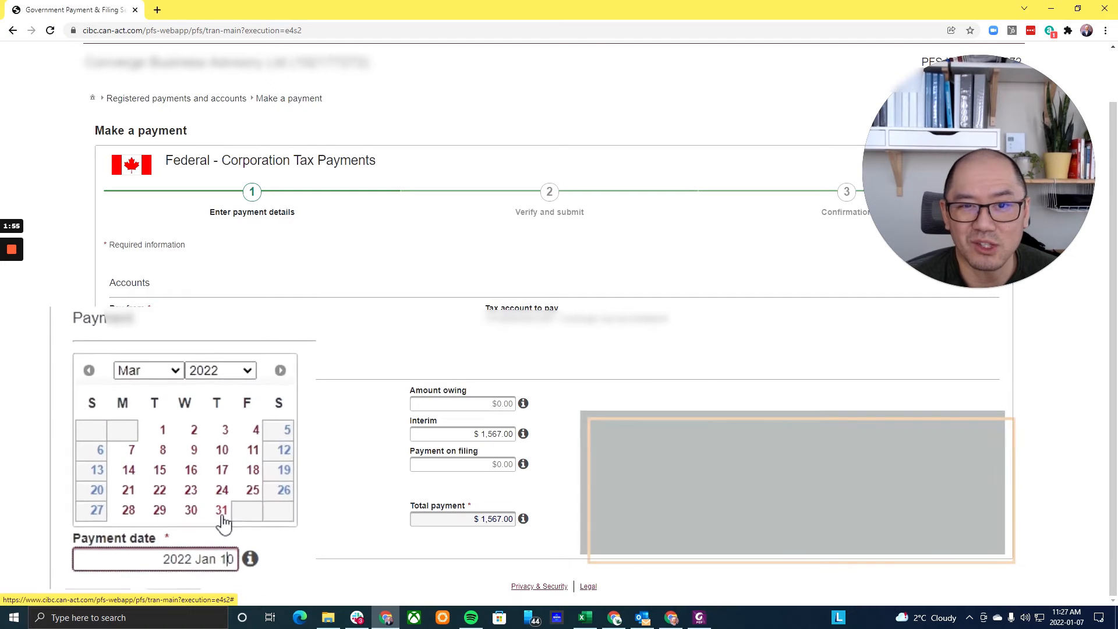
pyautogui.click(123, 517)
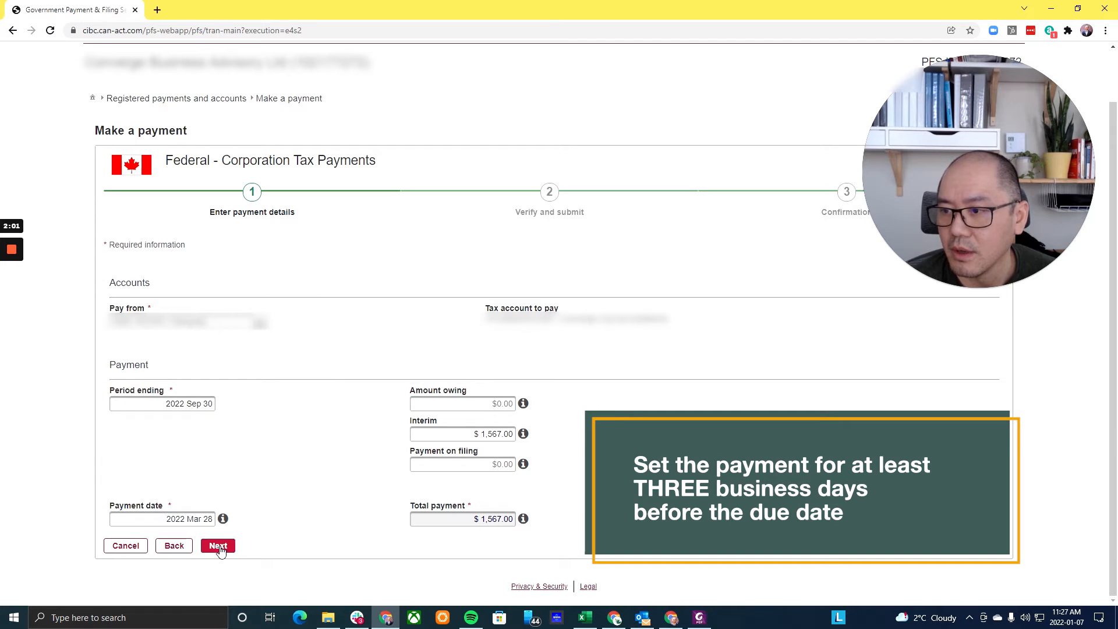
pyautogui.click(192, 404)
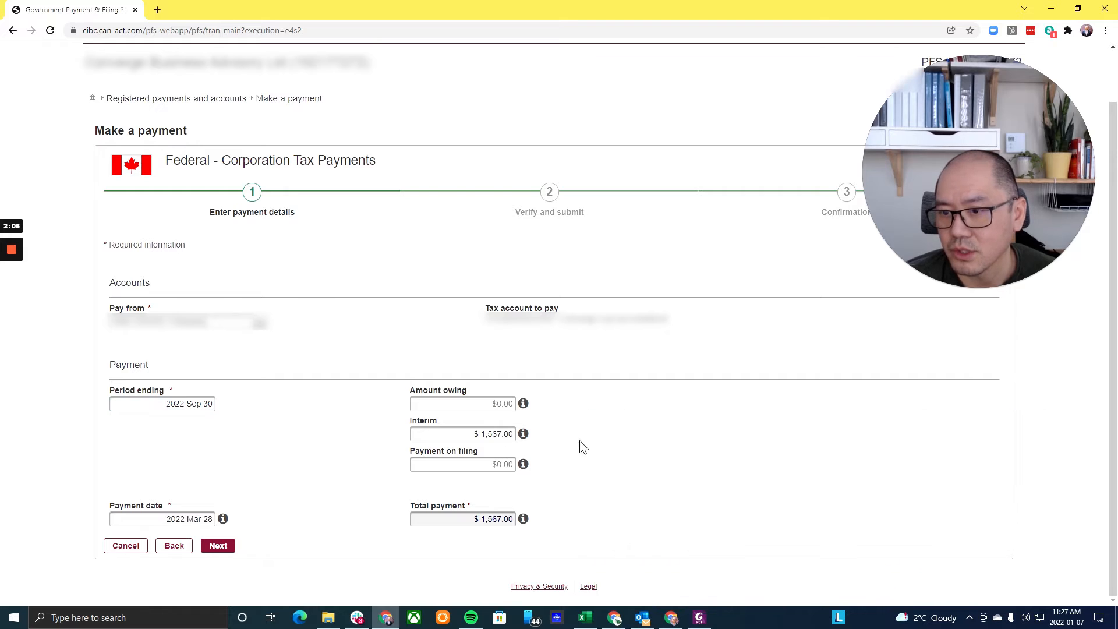
# Proceed to verification of the payment details and submit the March instalment.
pyautogui.click(216, 546)
pyautogui.scroll(-1, 249, 457)
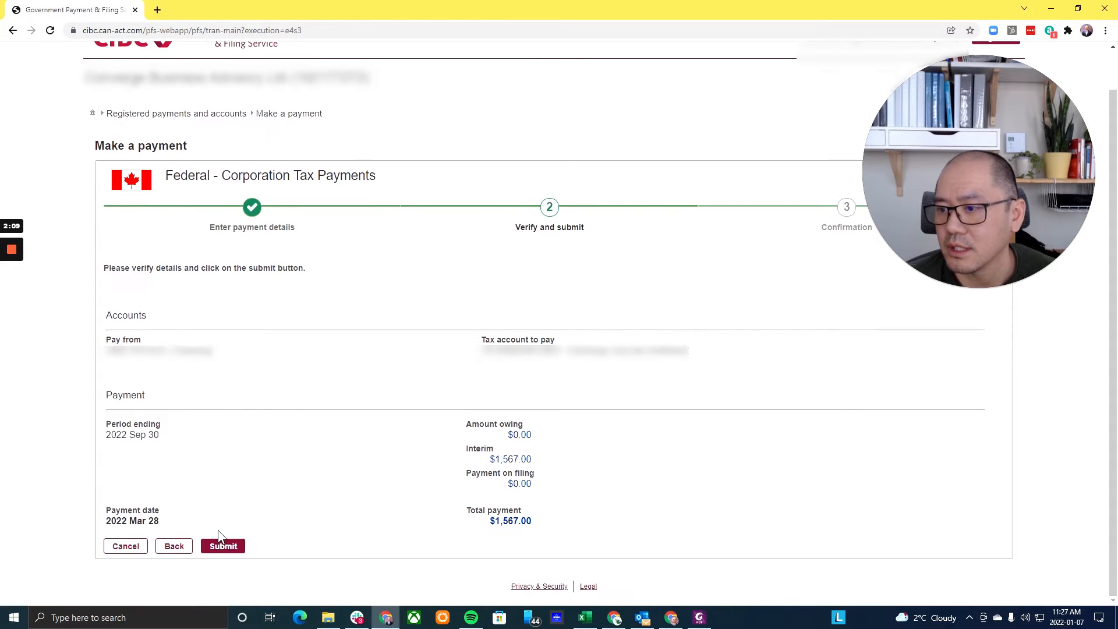
pyautogui.click(226, 547)
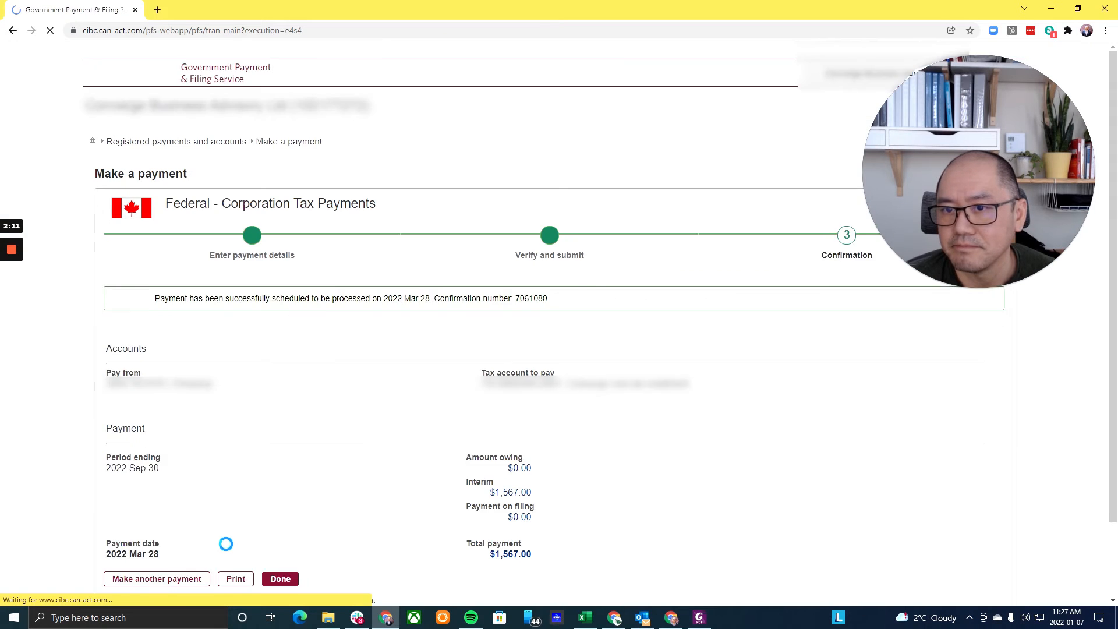
# Start another corporation tax payment and choose the company bank account to pay from.
pyautogui.scroll(-2, 302, 410)
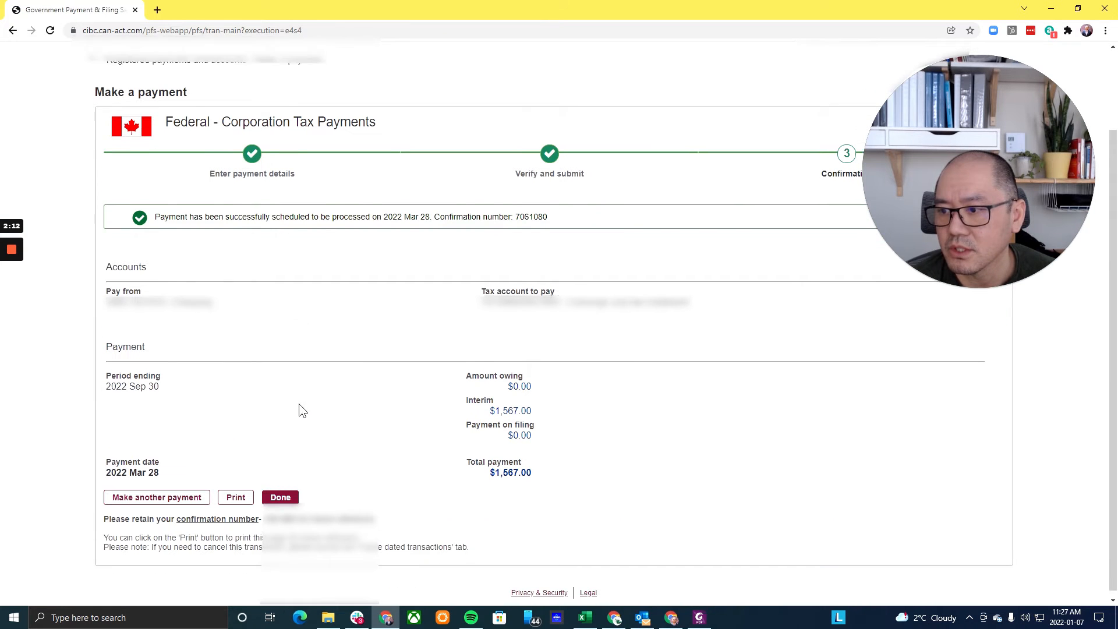
pyautogui.click(189, 490)
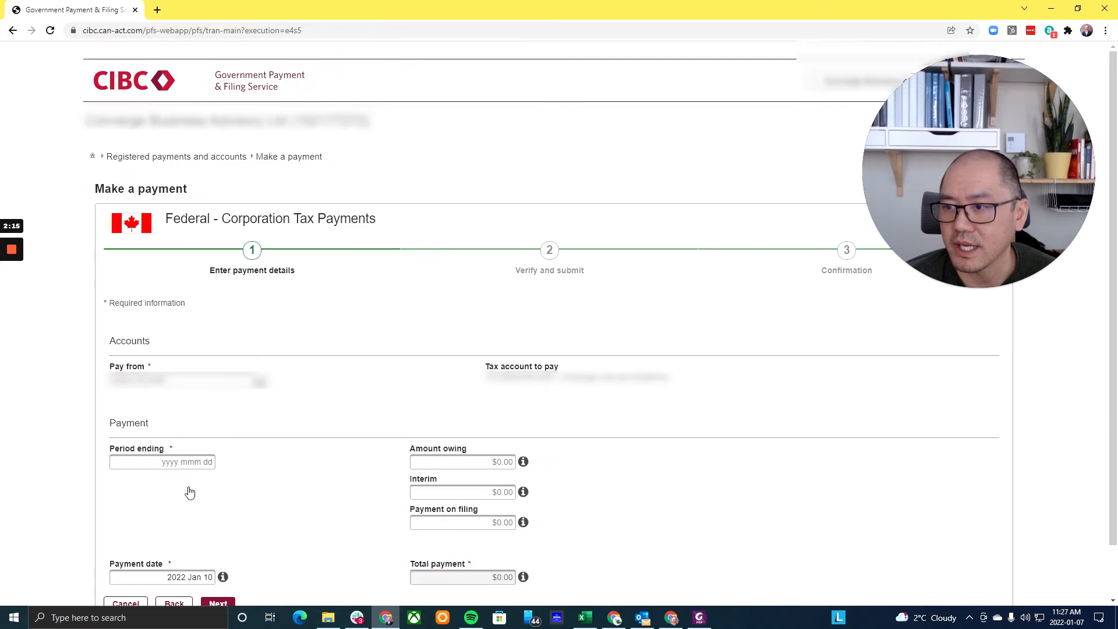
pyautogui.click(259, 384)
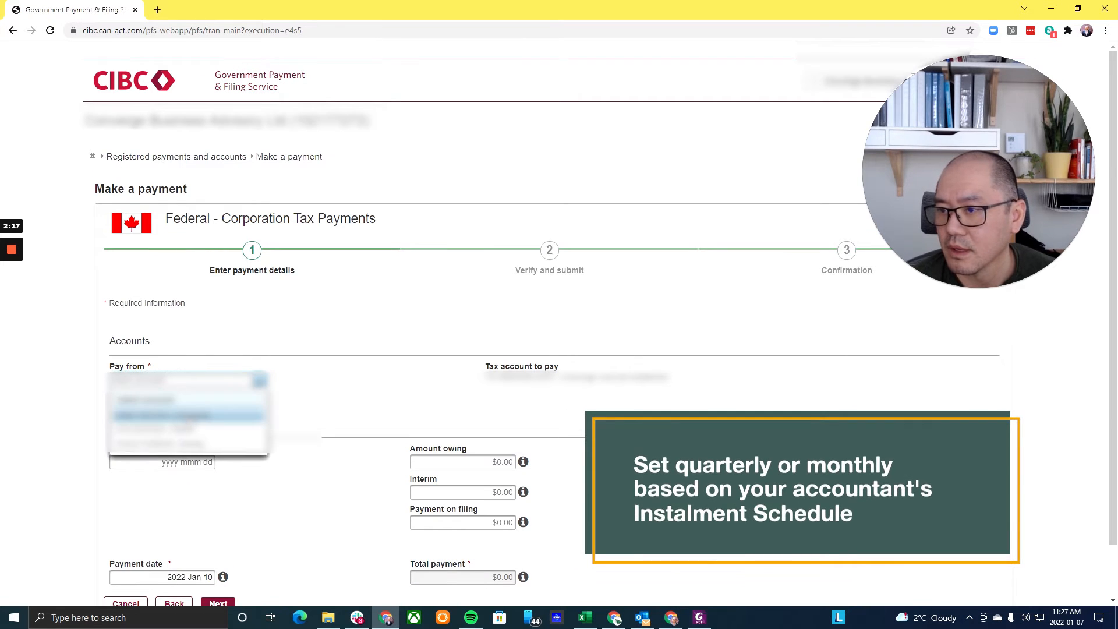
pyautogui.click(295, 431)
# Set the period ending of the second instalment payment to 2022 Sep 30.
pyautogui.click(201, 462)
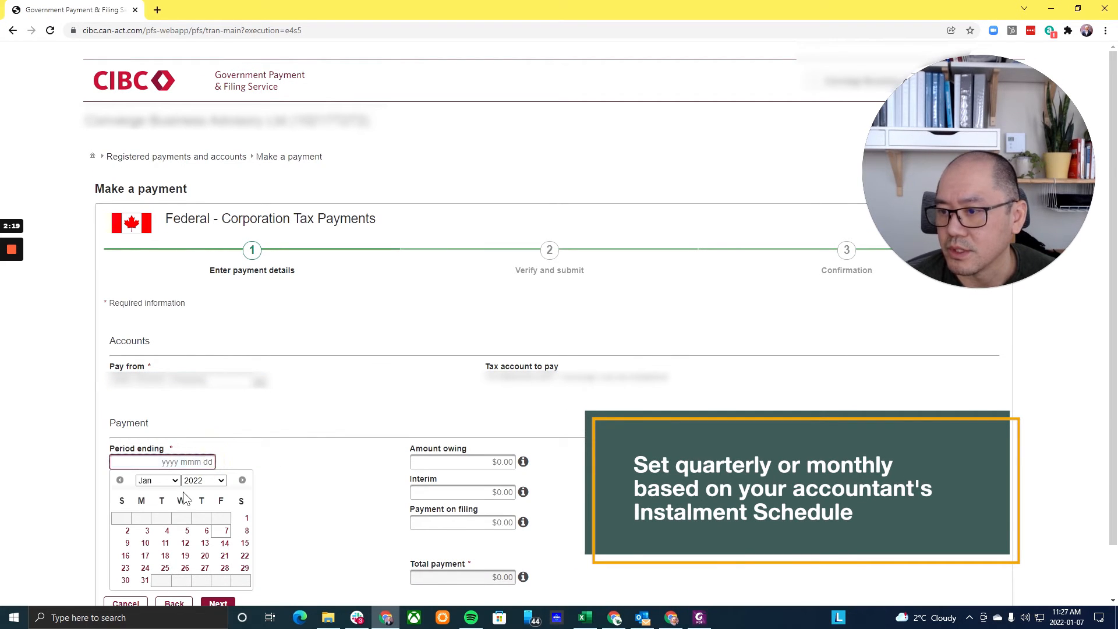
pyautogui.click(176, 481)
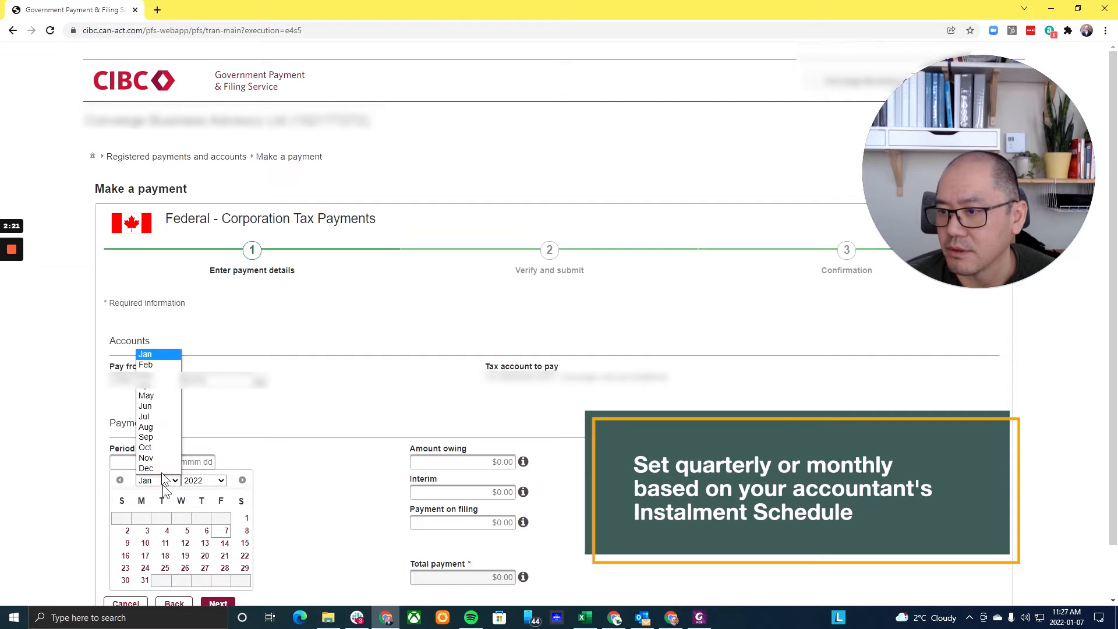
pyautogui.click(158, 435)
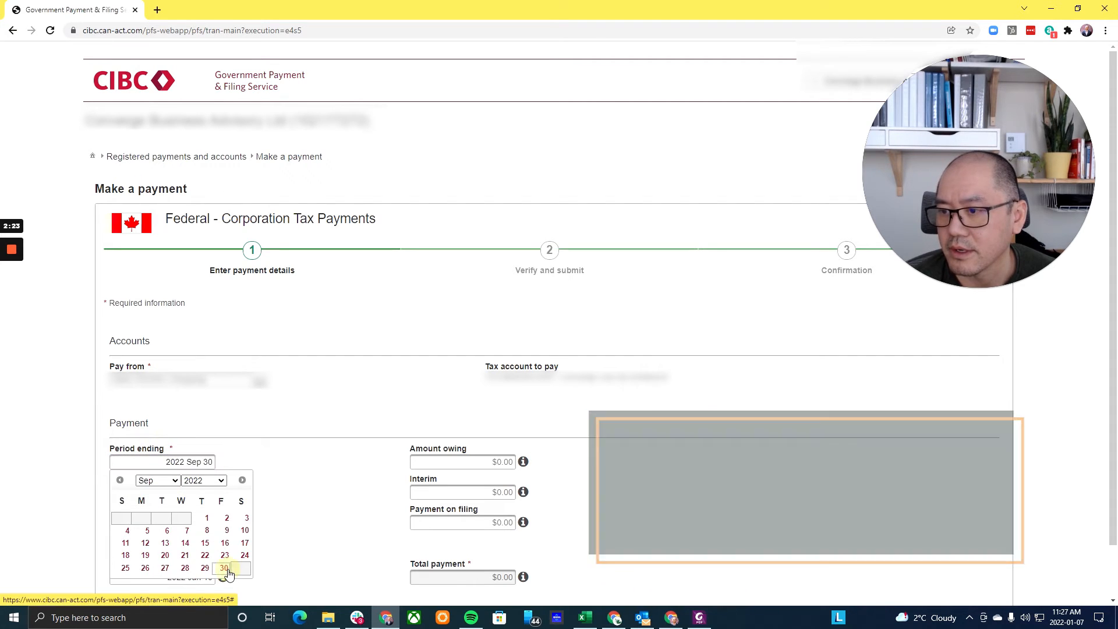
pyautogui.click(224, 567)
# Enter $1,567 as the Interim amount of the second instalment payment.
pyautogui.press('Tab')
pyautogui.press('Tab')
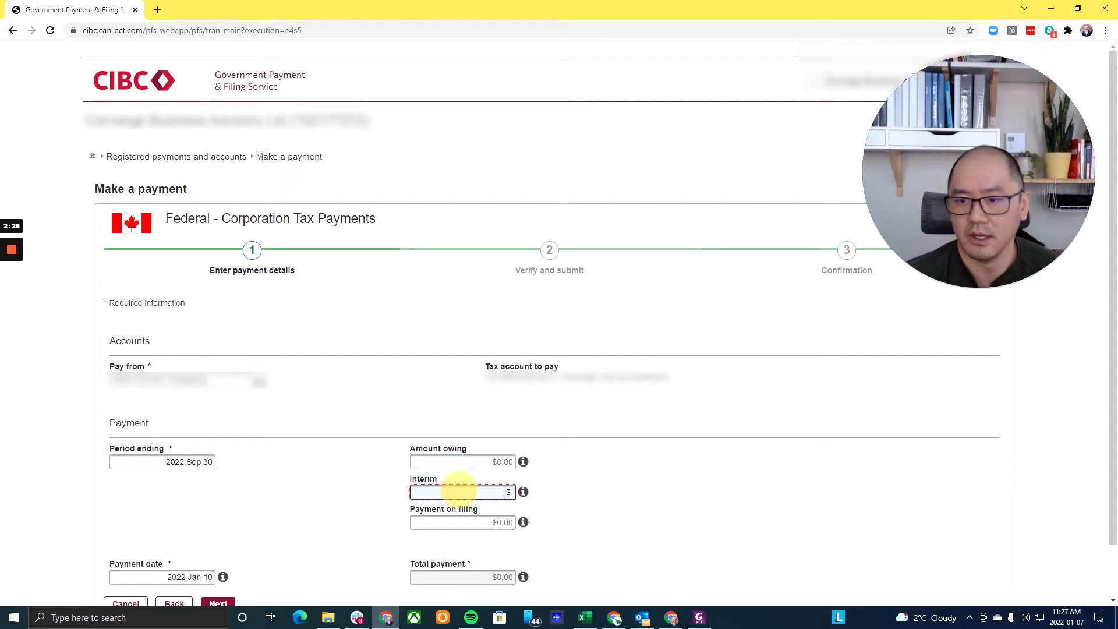
pyautogui.write('1567')
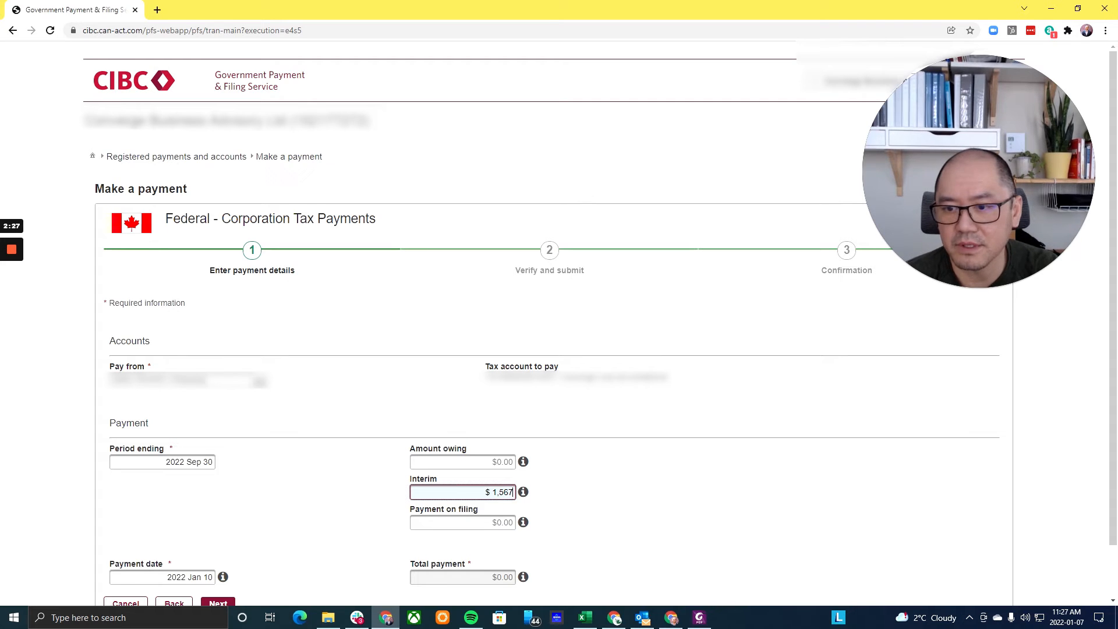
# Check the next due date in the PDF instalment schedule and set the payment date to 2022 Jun 27.
pyautogui.click(699, 617)
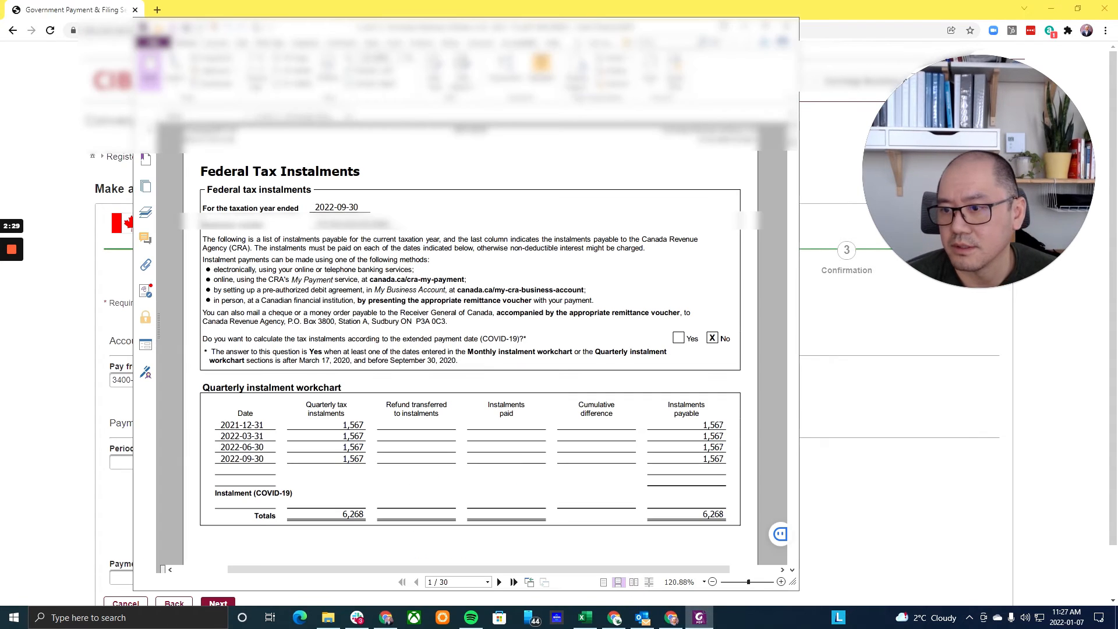
pyautogui.click(886, 444)
pyautogui.scroll(-1, 225, 529)
pyautogui.click(187, 518)
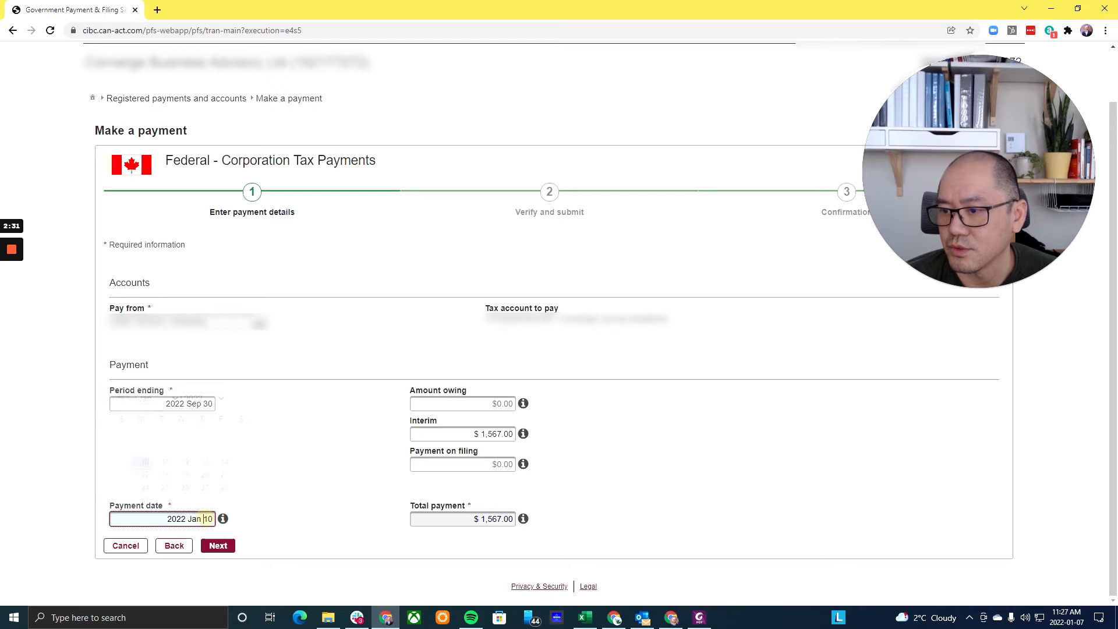
pyautogui.click(175, 400)
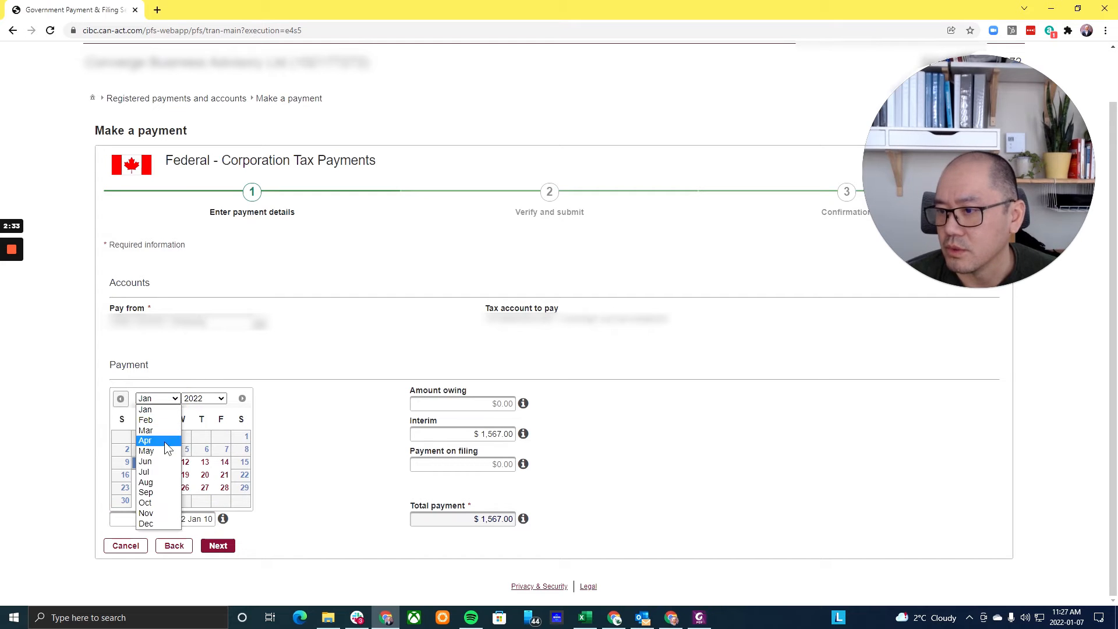
pyautogui.click(155, 462)
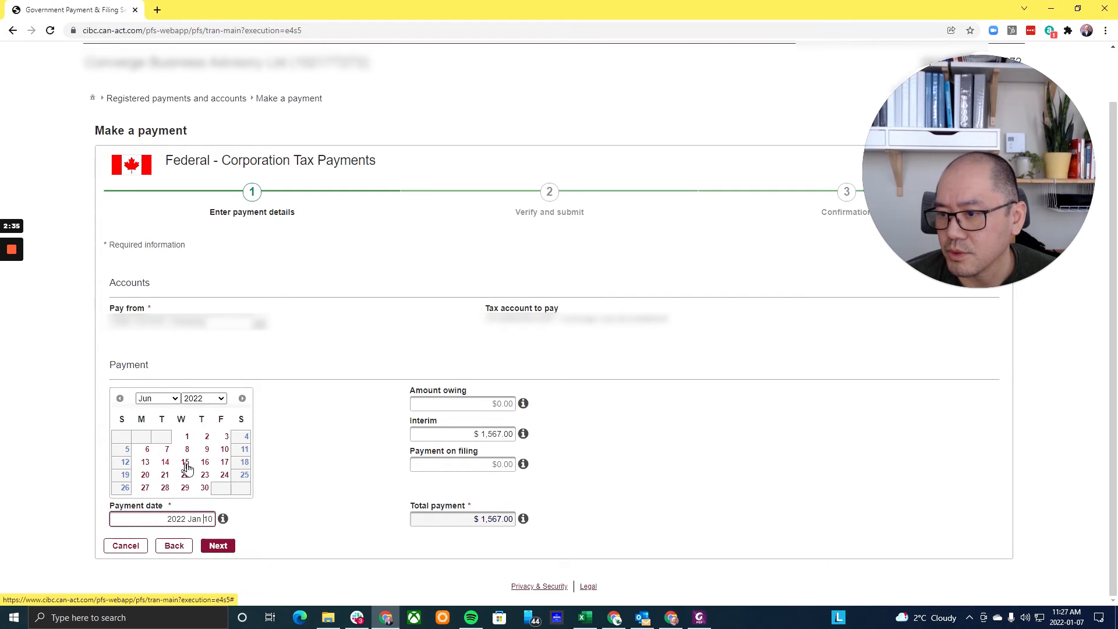
pyautogui.click(143, 487)
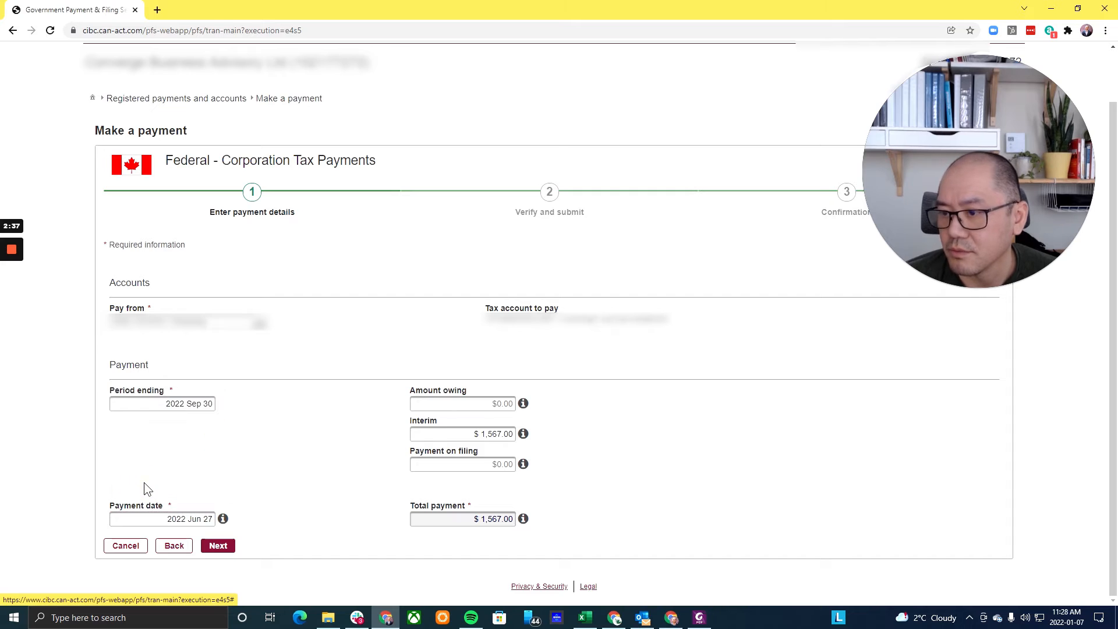
# Proceed to verification and submit the June instalment payment.
pyautogui.click(218, 546)
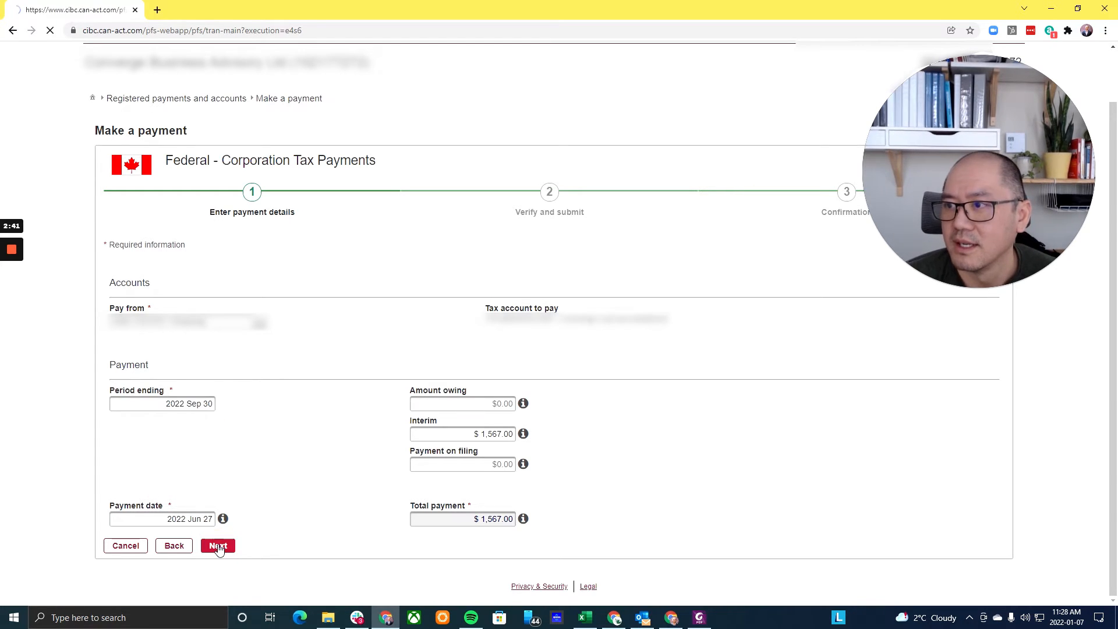
pyautogui.scroll(-1, 271, 489)
pyautogui.click(223, 546)
# Start another corporation tax payment with period ending 2022 Sep 30 and an Interim amount of $1,567.
pyautogui.scroll(-2, 297, 457)
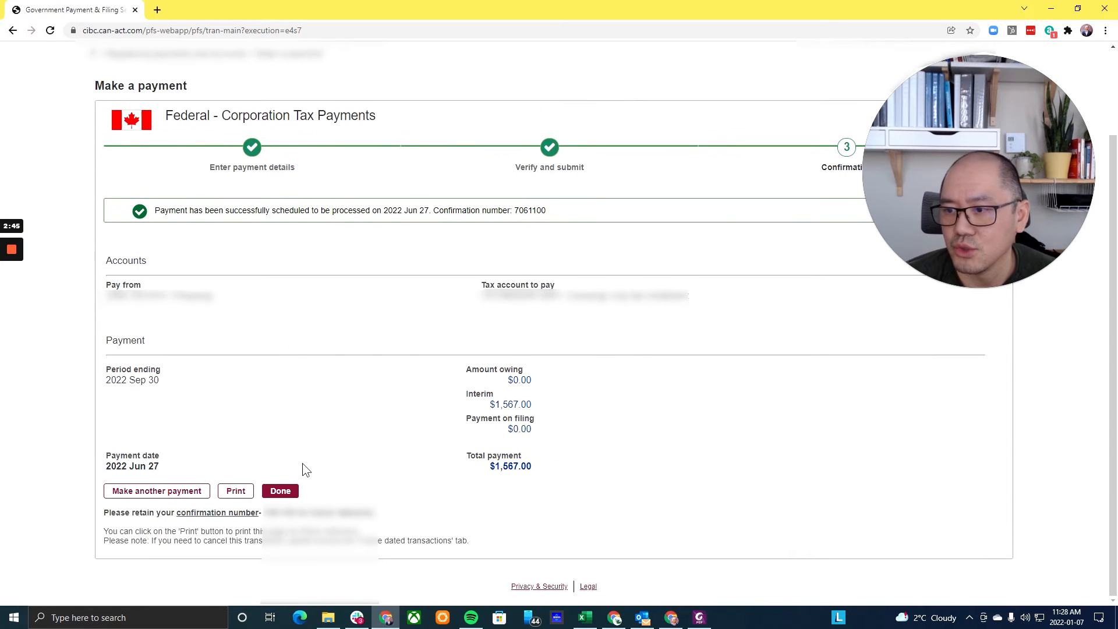
pyautogui.click(140, 491)
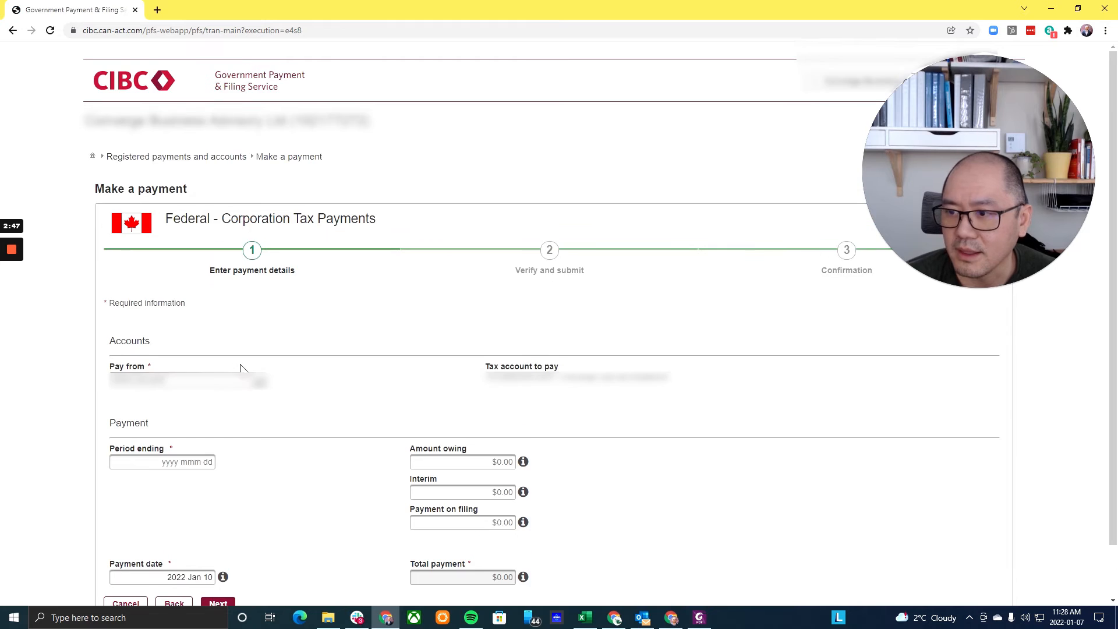
pyautogui.scroll(-1, 244, 368)
pyautogui.click(201, 404)
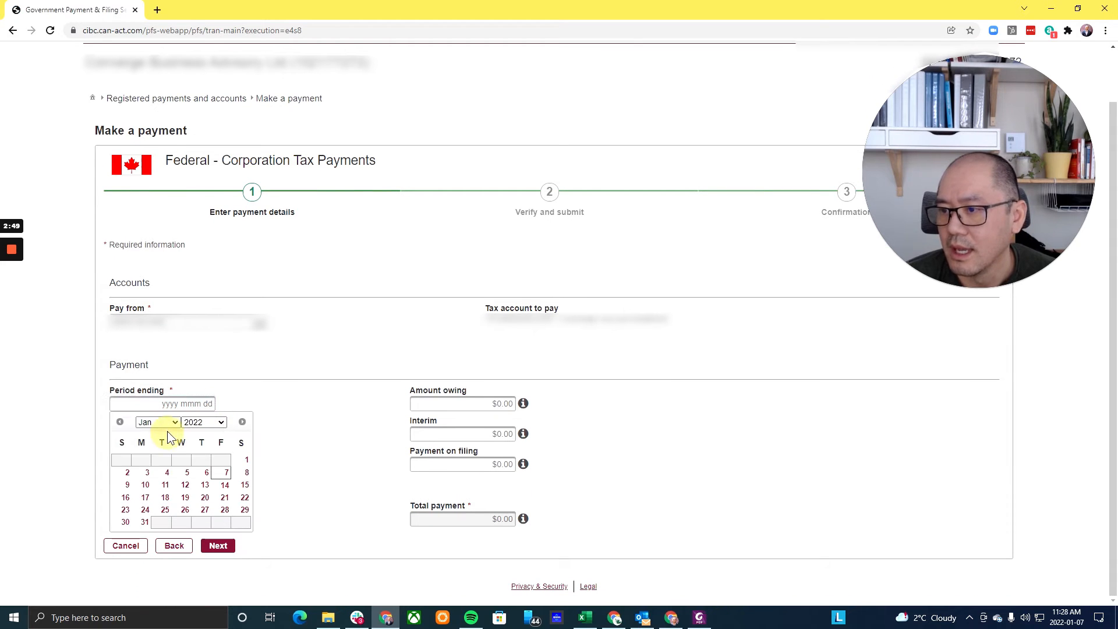
pyautogui.click(167, 426)
pyautogui.click(162, 516)
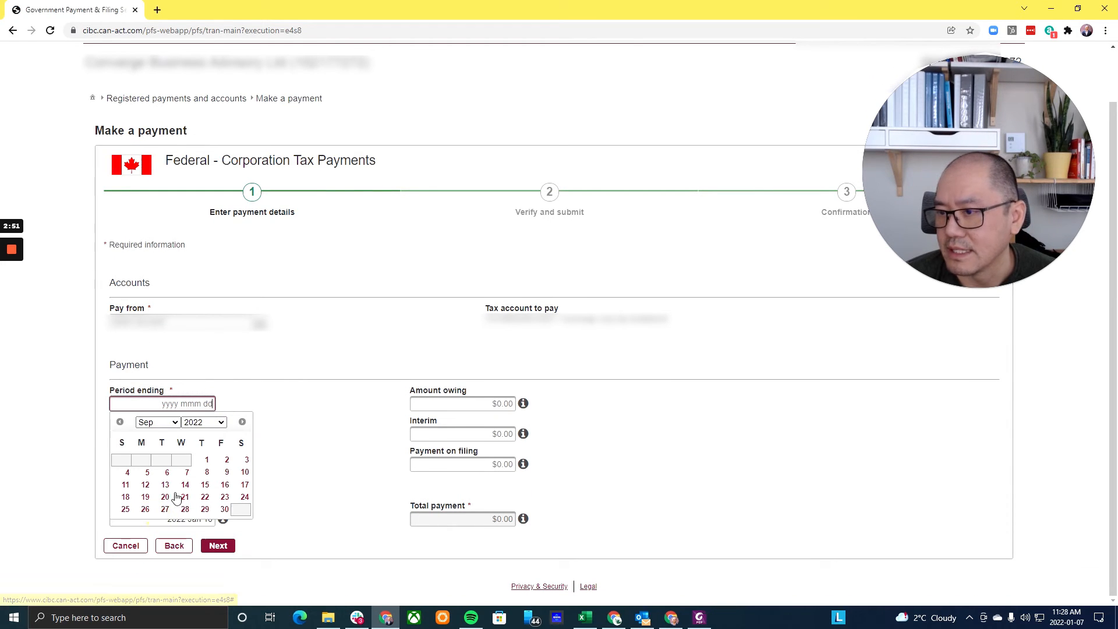
pyautogui.click(224, 509)
pyautogui.click(488, 434)
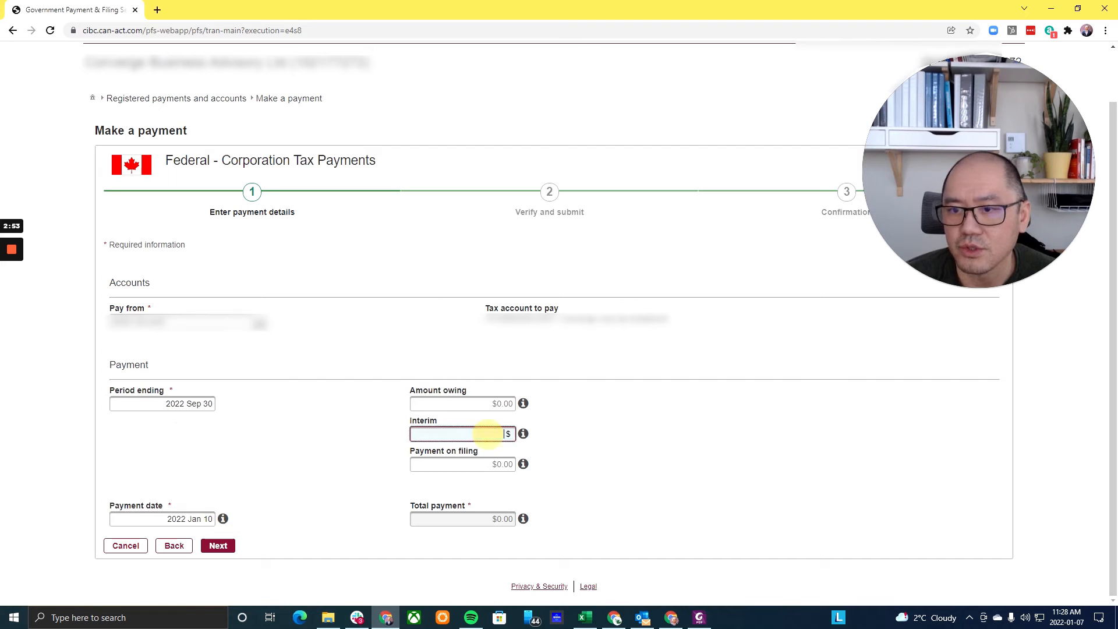
pyautogui.write('1567')
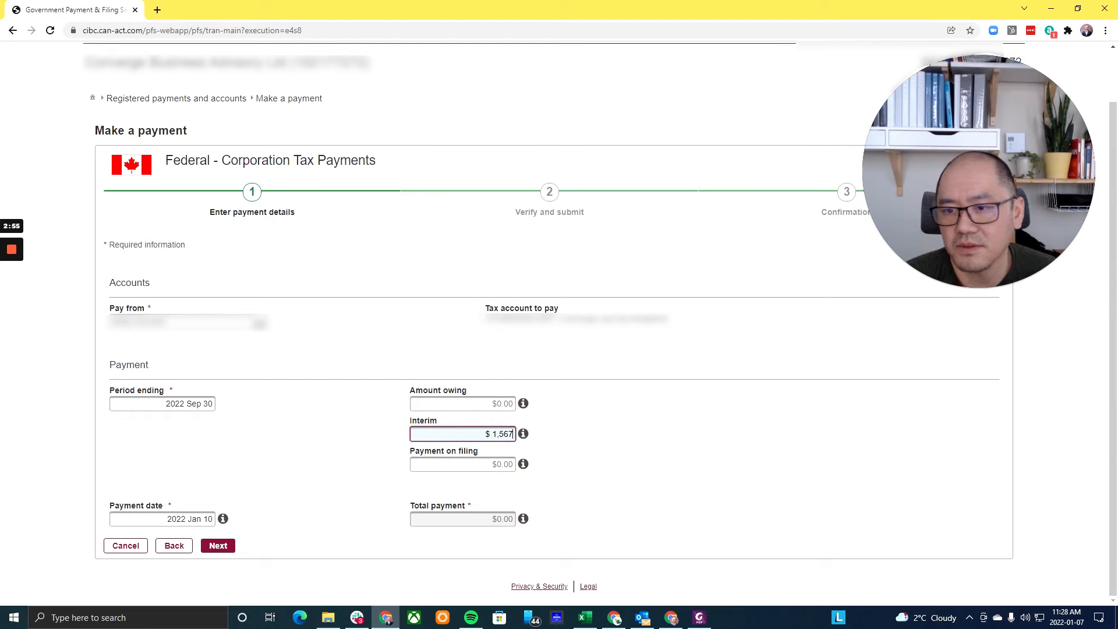
# Check the last due date in the PDF instalment schedule and set the payment date to 2022 Sep 26.
pyautogui.click(699, 617)
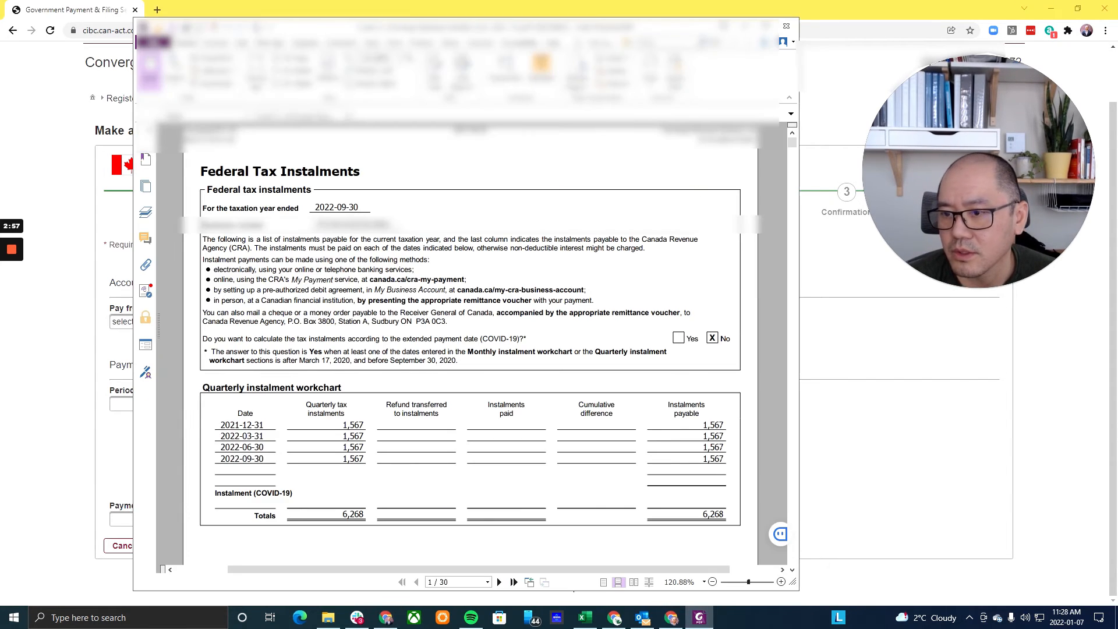
pyautogui.click(115, 456)
pyautogui.click(146, 518)
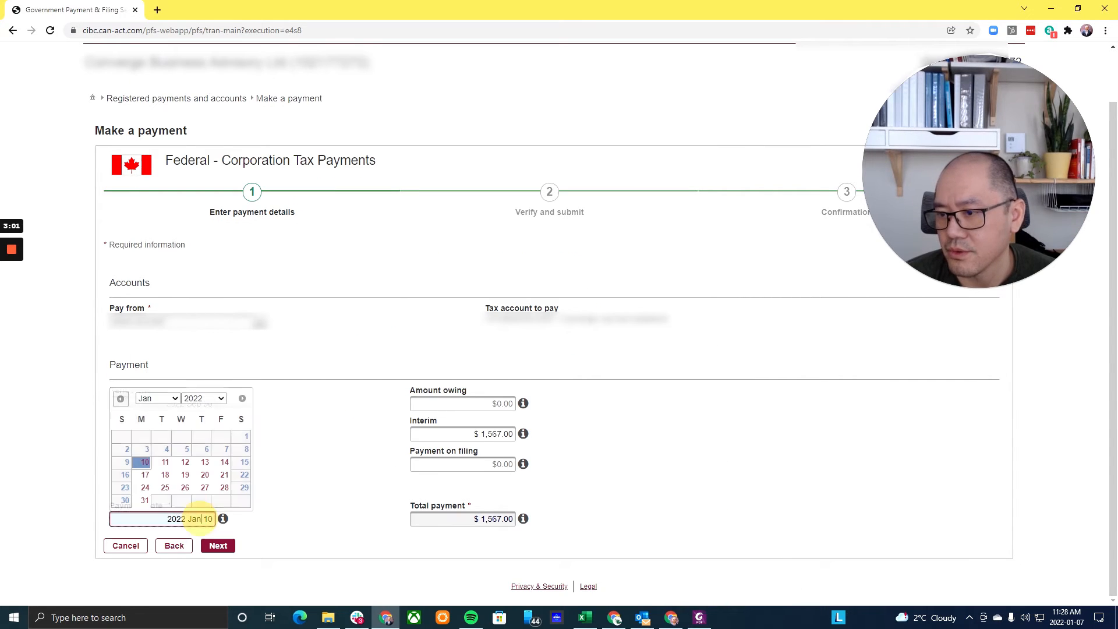
pyautogui.click(170, 398)
pyautogui.click(162, 494)
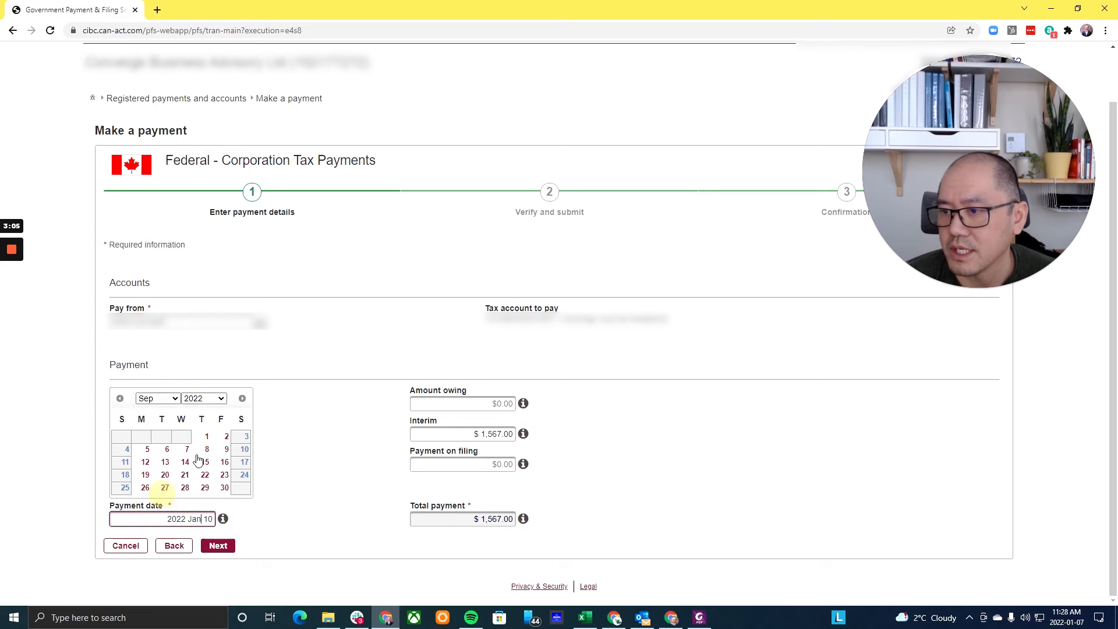
pyautogui.click(145, 488)
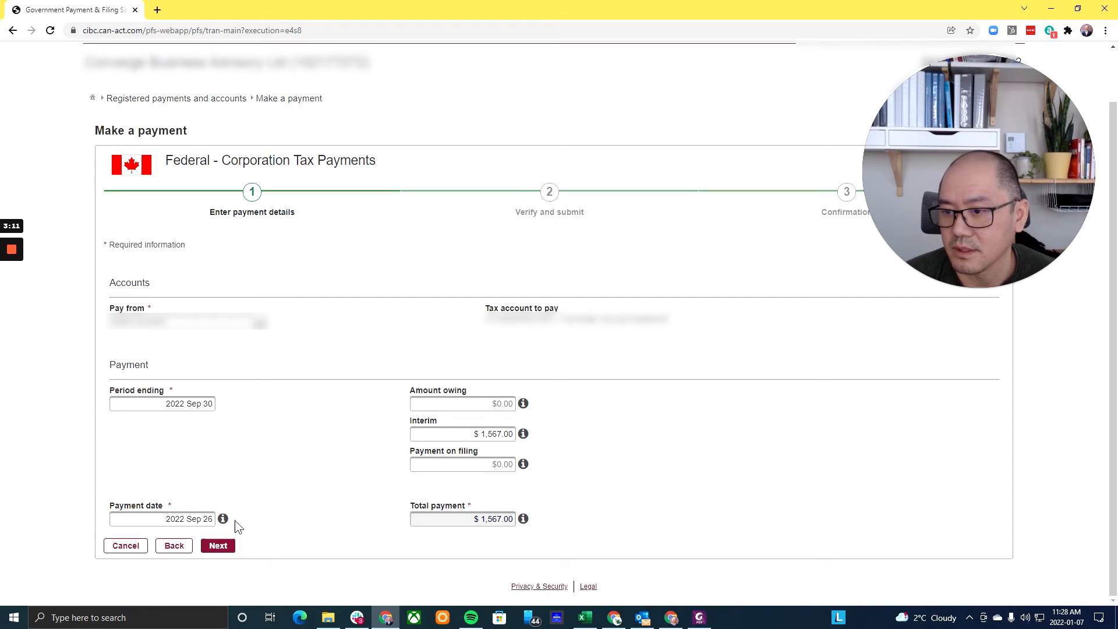
# Try to proceed to verification of the September instalment payment.
pyautogui.click(222, 542)
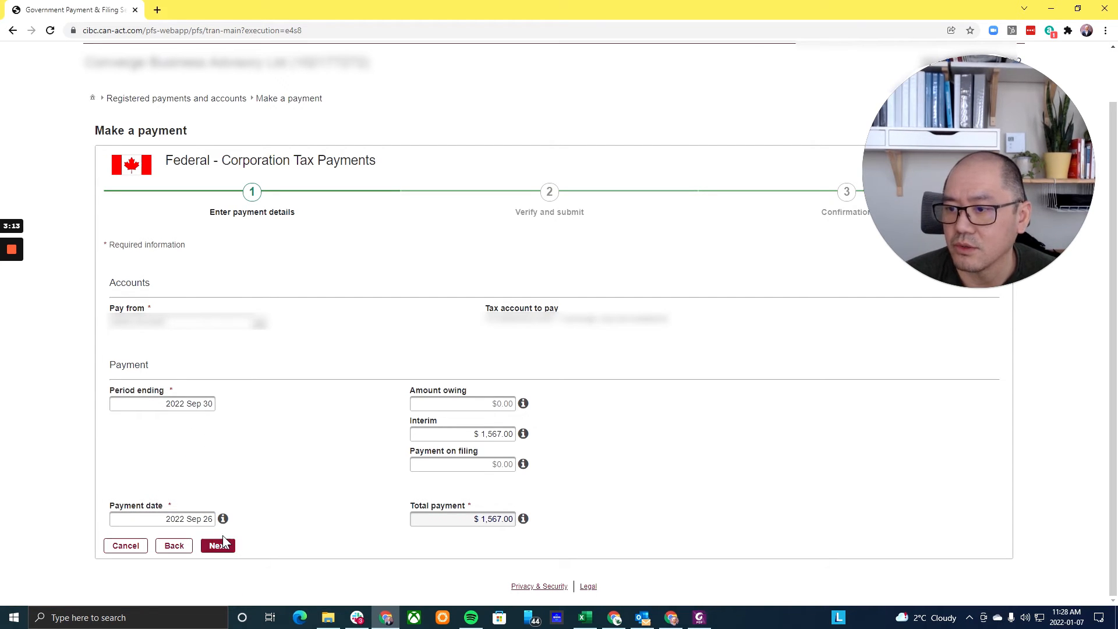
pyautogui.click(226, 549)
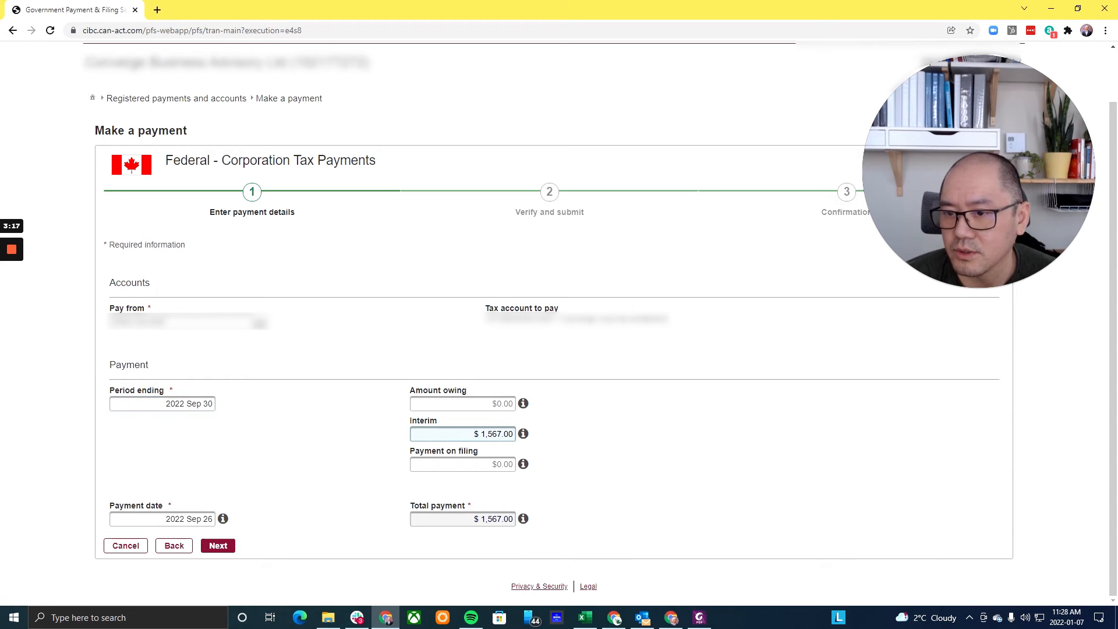
pyautogui.click(219, 551)
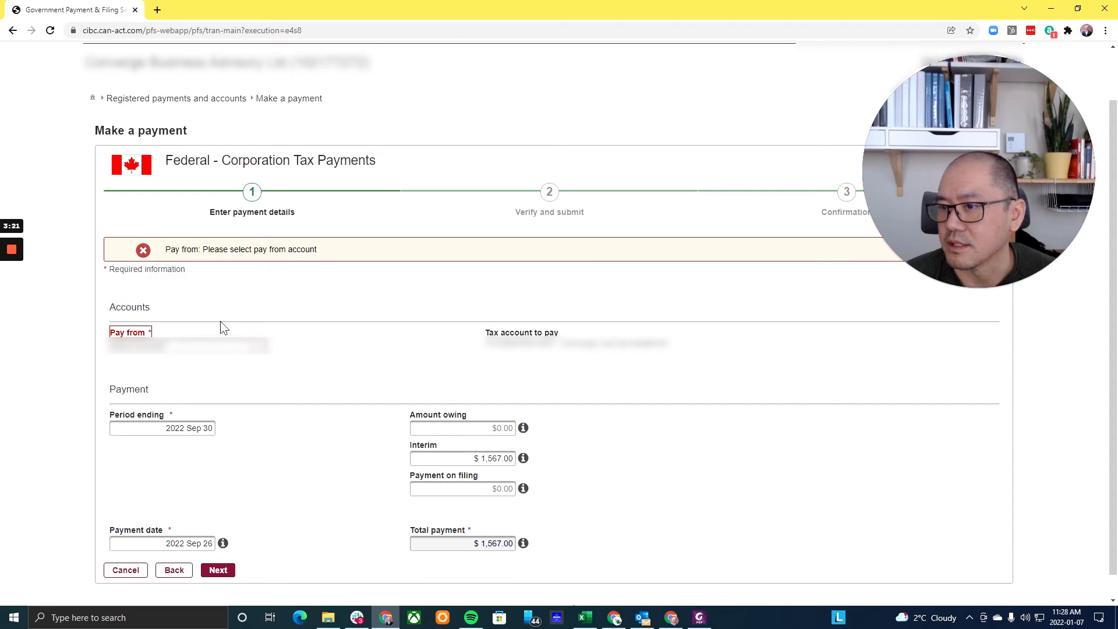
# Select the account to pay from, and proceed through verification to submit the September instalment payment.
pyautogui.click(257, 346)
pyautogui.click(182, 374)
pyautogui.click(223, 543)
pyautogui.click(233, 545)
pyautogui.scroll(-3, 661, 310)
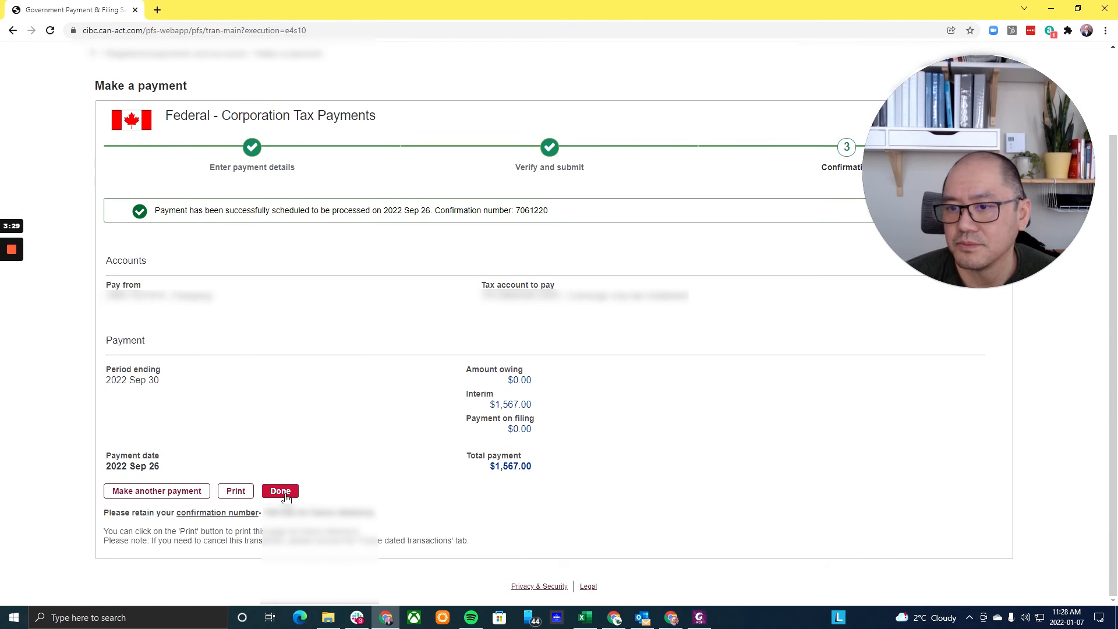
# Close the payment confirmation and search the future-dated transactions from 2022 Jan 10 to 2023 Jan 07.
pyautogui.click(280, 492)
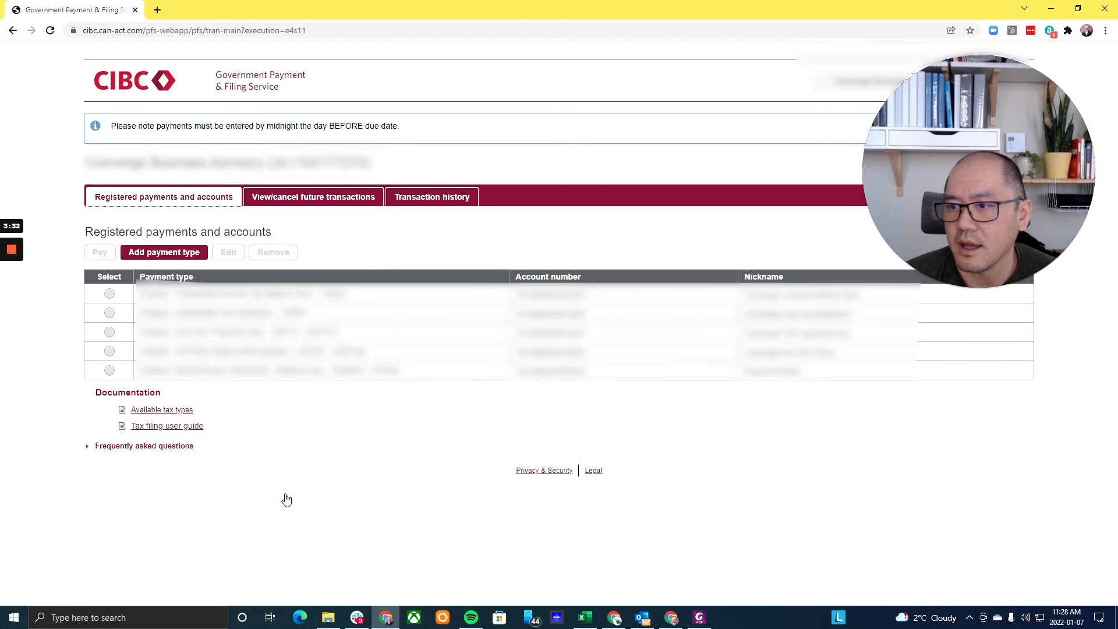
pyautogui.click(341, 201)
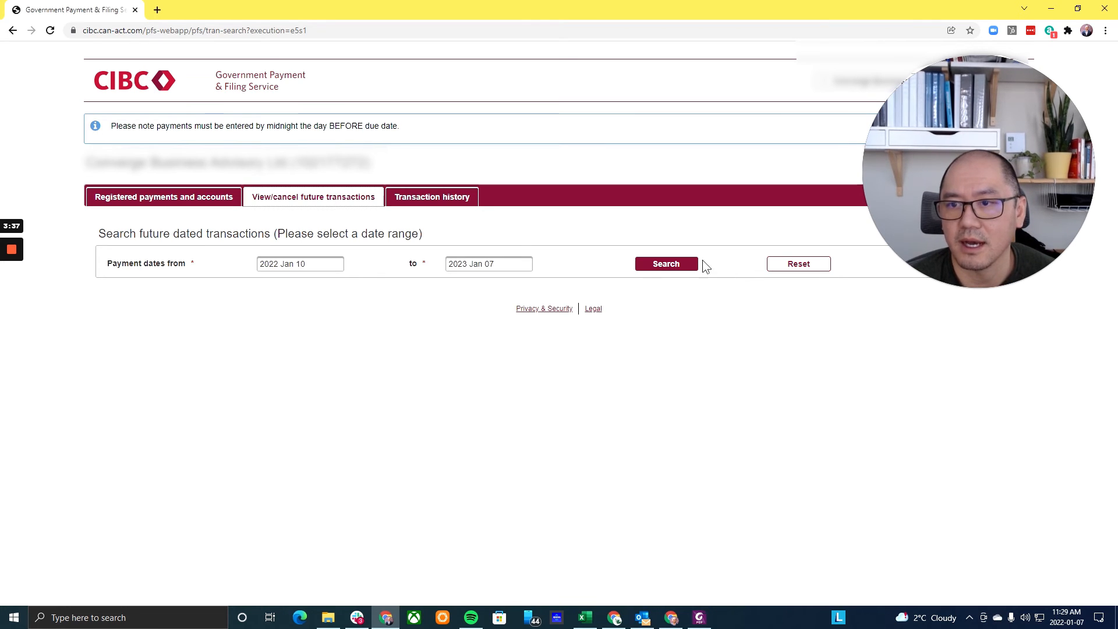
pyautogui.click(667, 267)
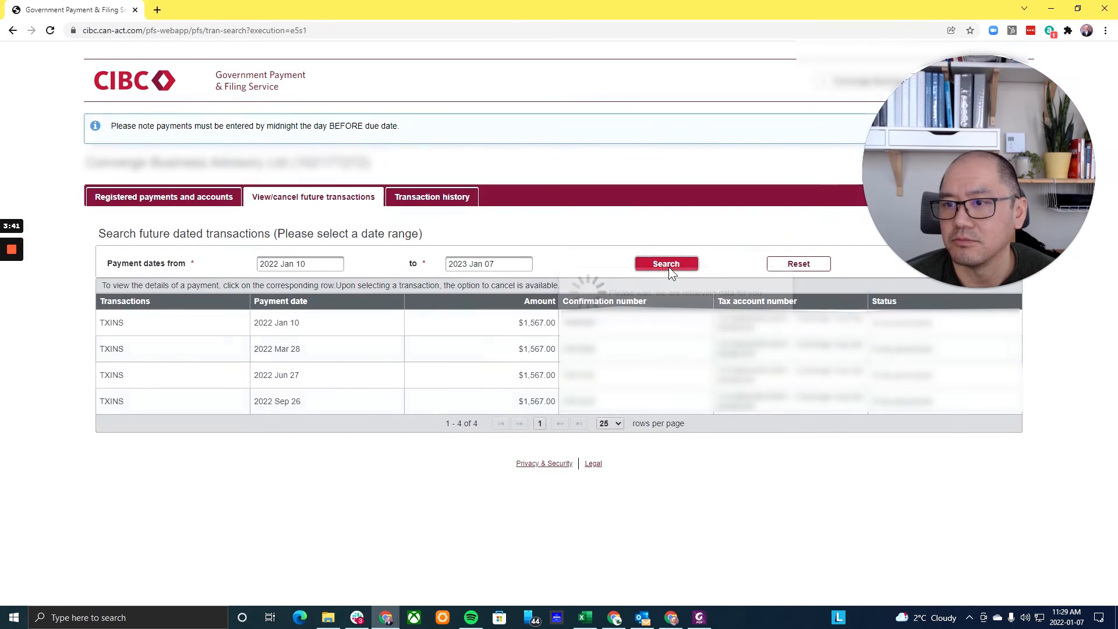